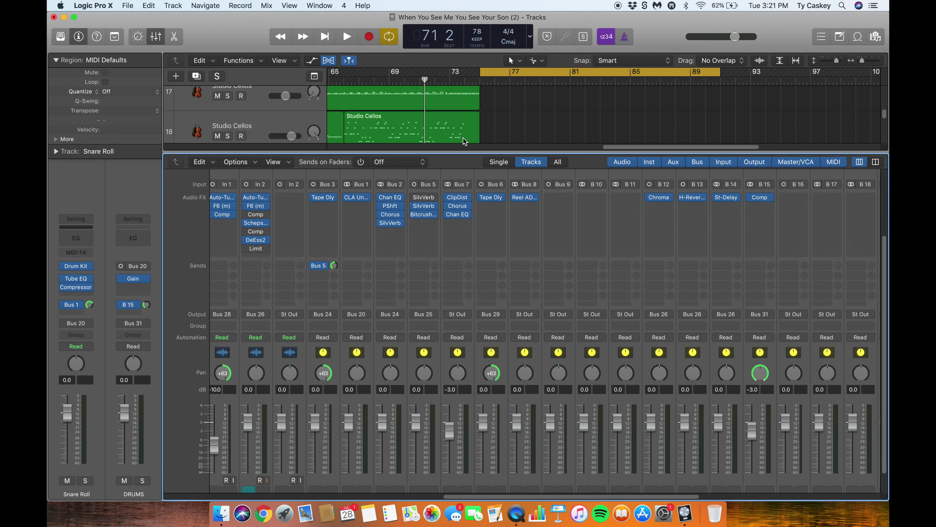
Play part of the cycled section and look over the aux and bus channel strips in the mixer.
key(space)
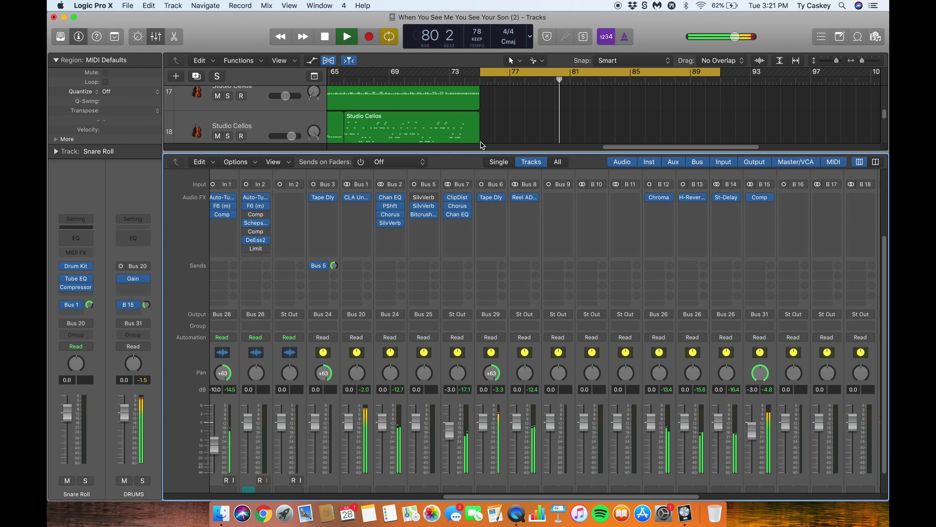
key(space)
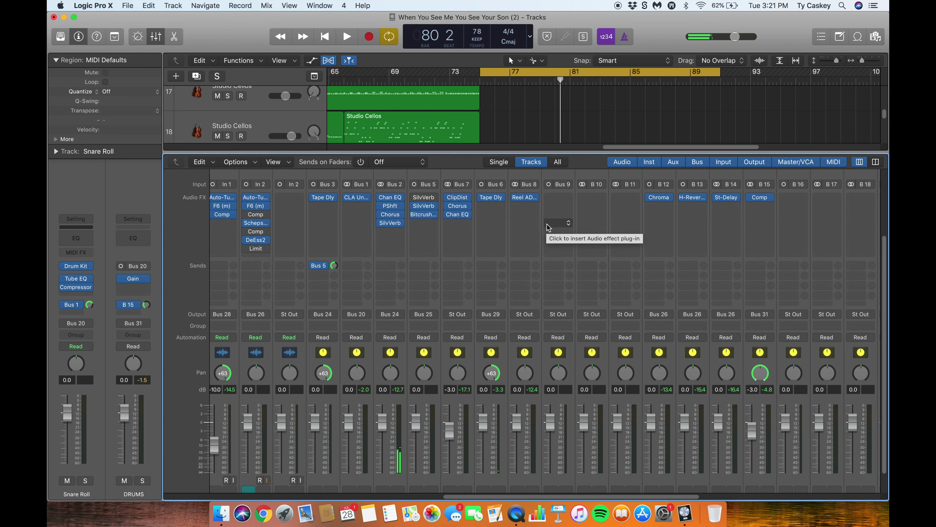
scroll(560, 238, right, 10)
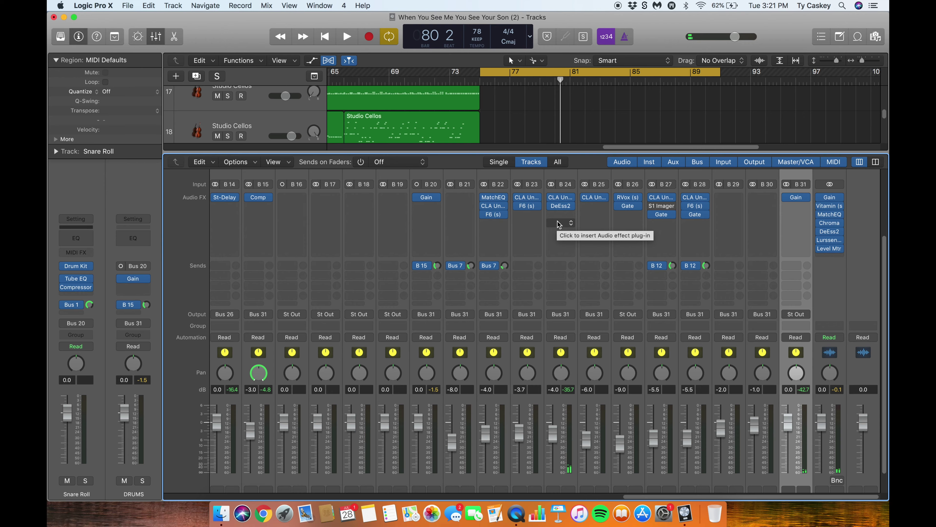
scroll(479, 314, down, 2)
scroll(366, 411, left, 1)
scroll(350, 314, left, 8)
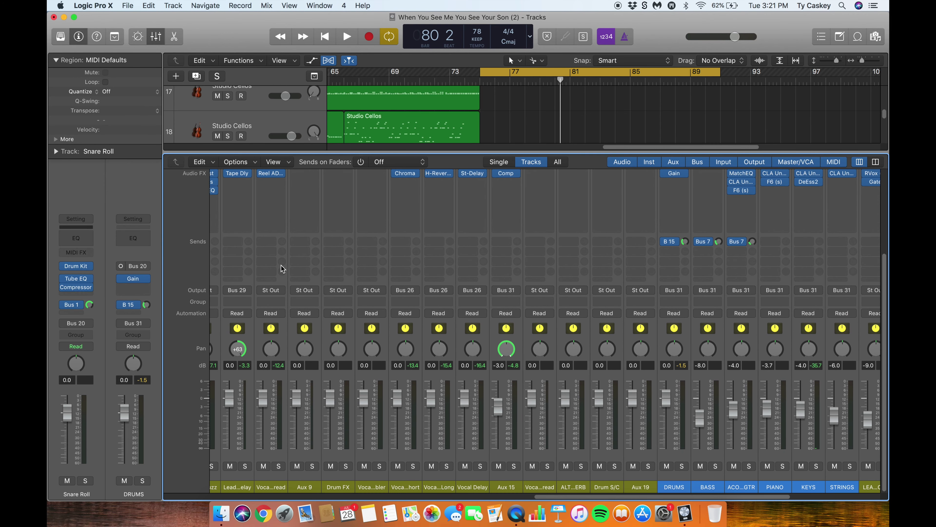
scroll(292, 322, right, 7)
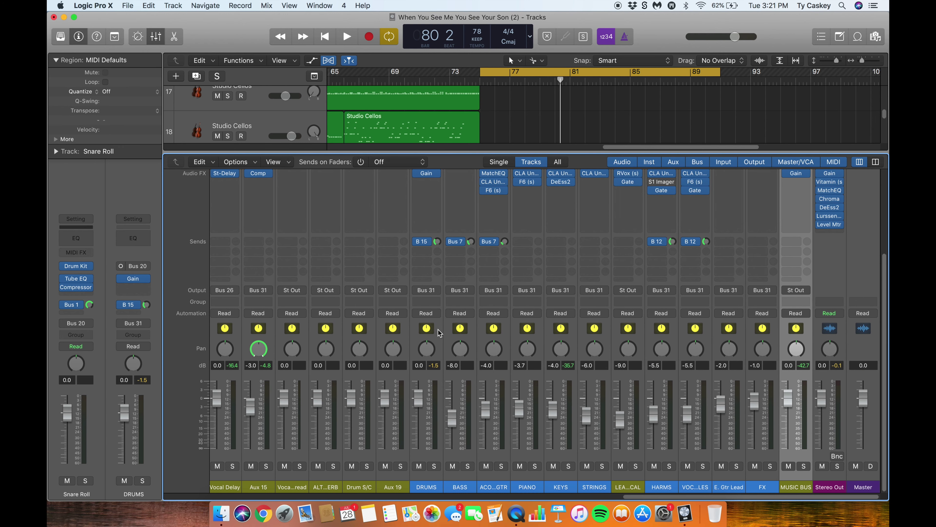
Examine the plug-ins and output routing of the DRUMS, MUSIC BUS and lead vocal channel strips.
click(437, 344)
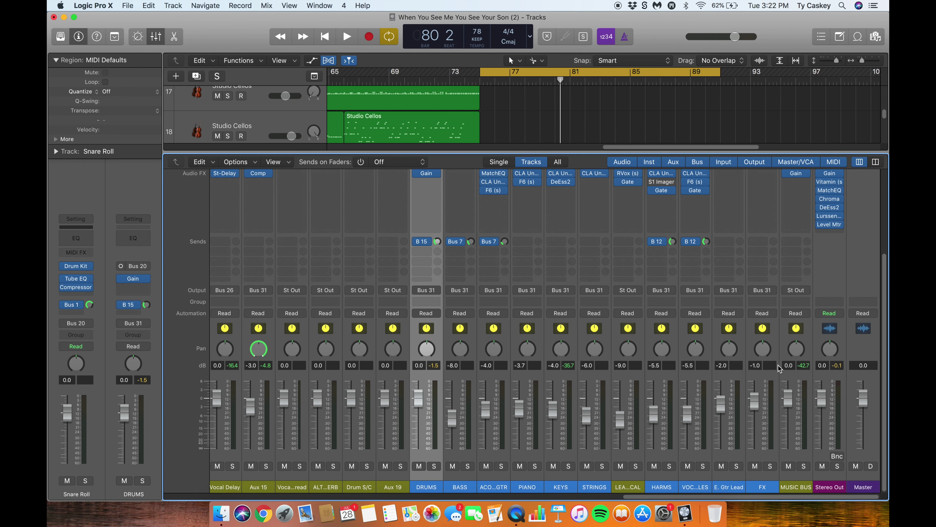
click(811, 340)
scroll(805, 341, up, 3)
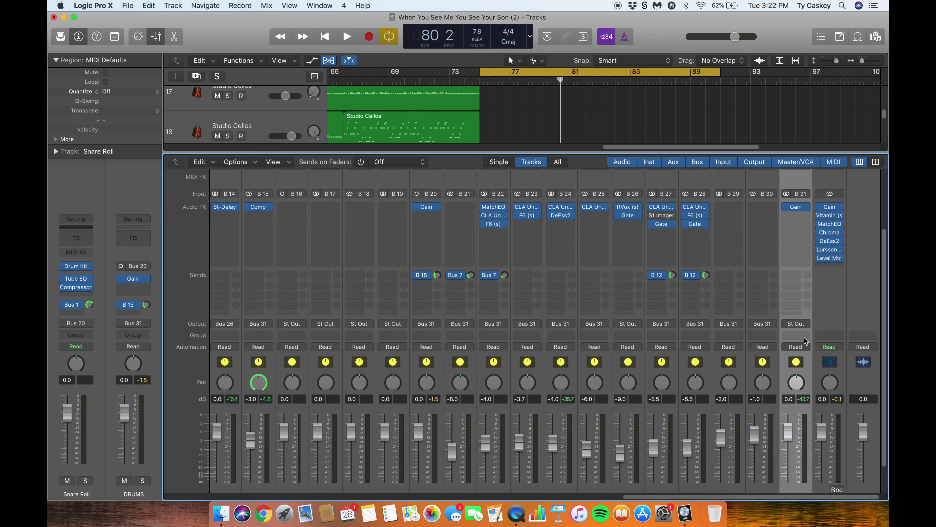
scroll(770, 243, down, 3)
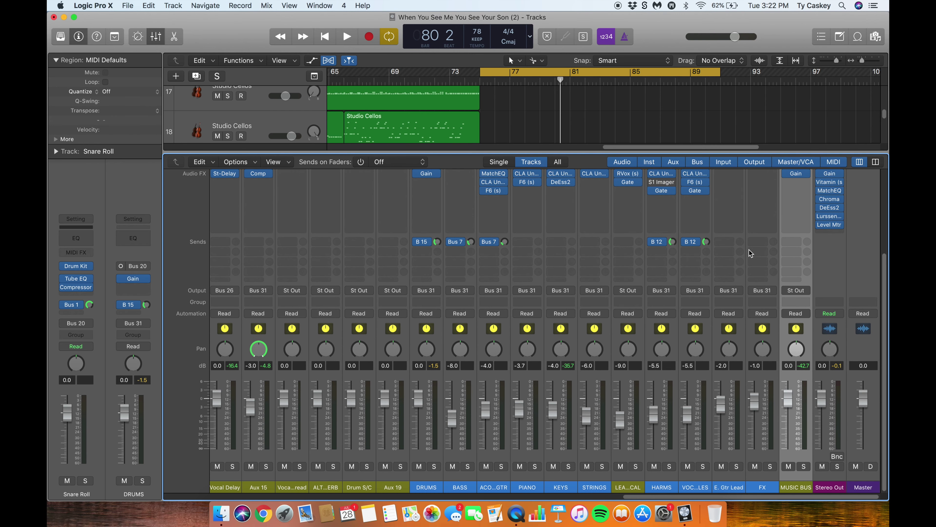
mouse_move(751, 315)
click(643, 336)
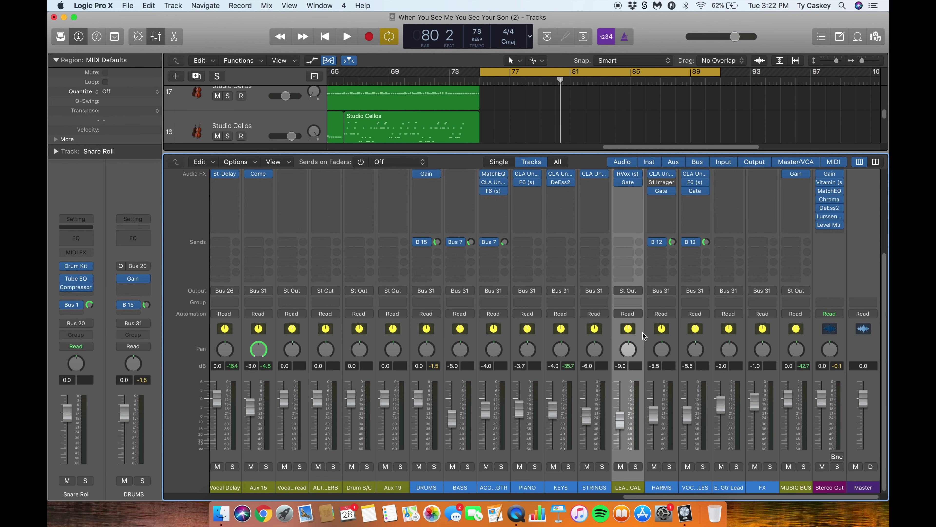
scroll(641, 324, up, 5)
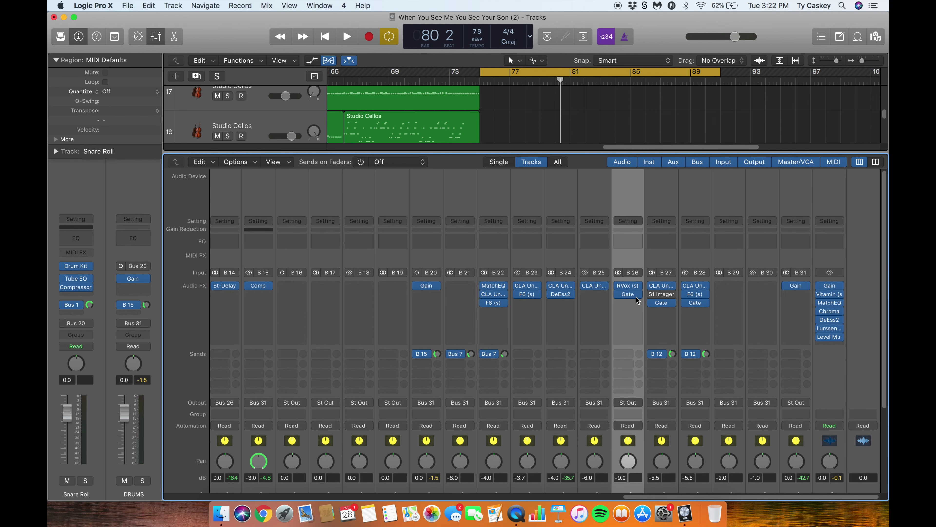
scroll(637, 300, down, 5)
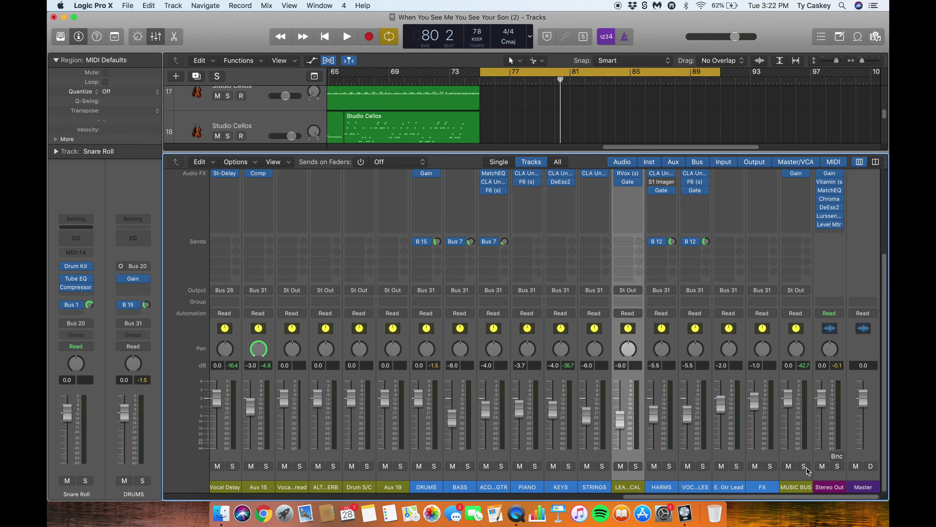
Audition the MUSIC BUS soloed, add the lead vocal bus to the solo, and clear both solos after stopping playback.
click(803, 466)
key(space)
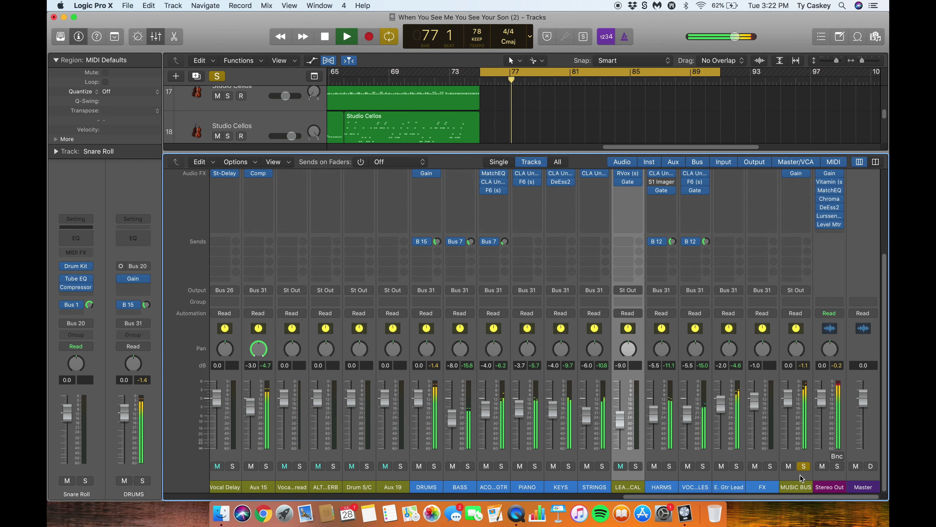
click(637, 468)
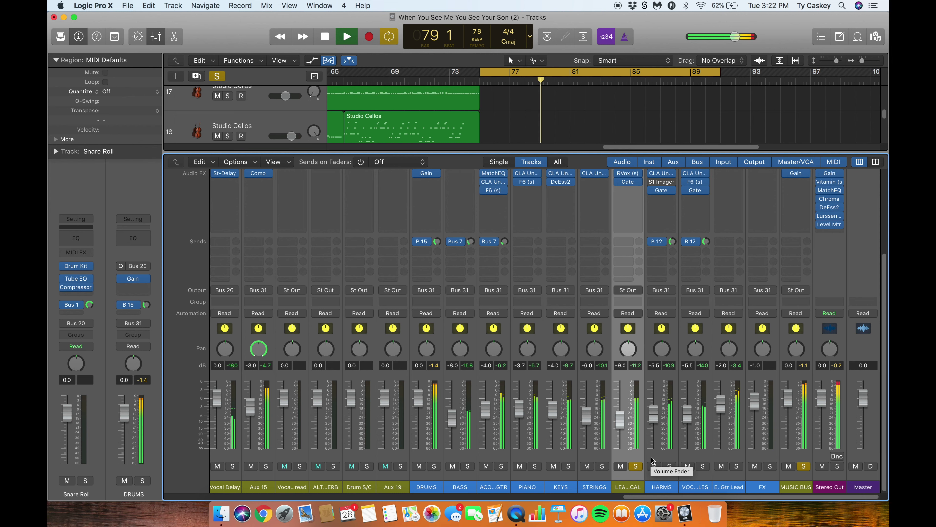
key(space)
click(640, 466)
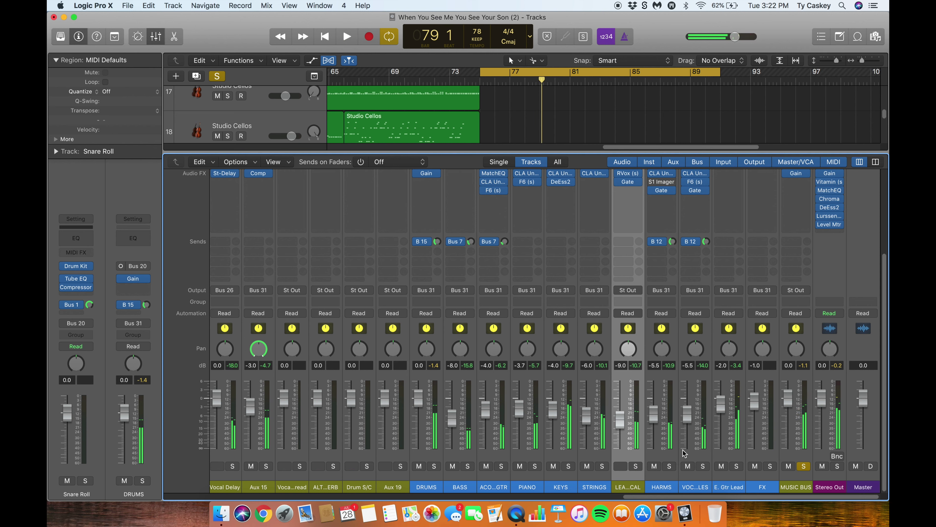
click(804, 466)
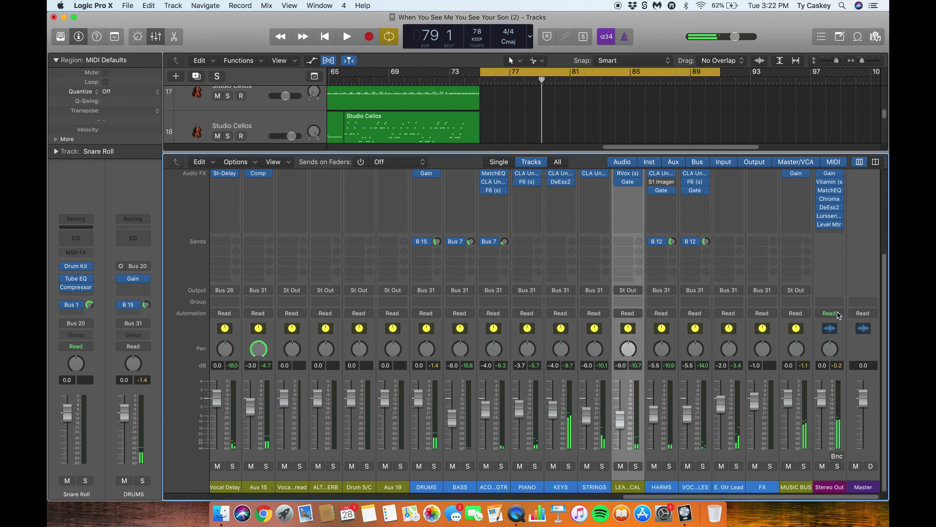
Insert a stereo Channel EQ after the Gain plug-in on the MUSIC BUS.
click(809, 332)
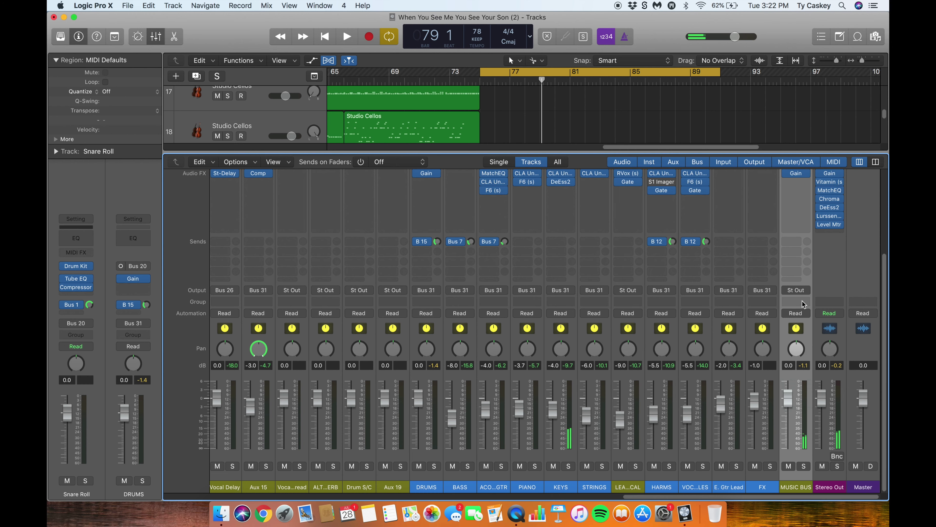
scroll(802, 305, up, 3)
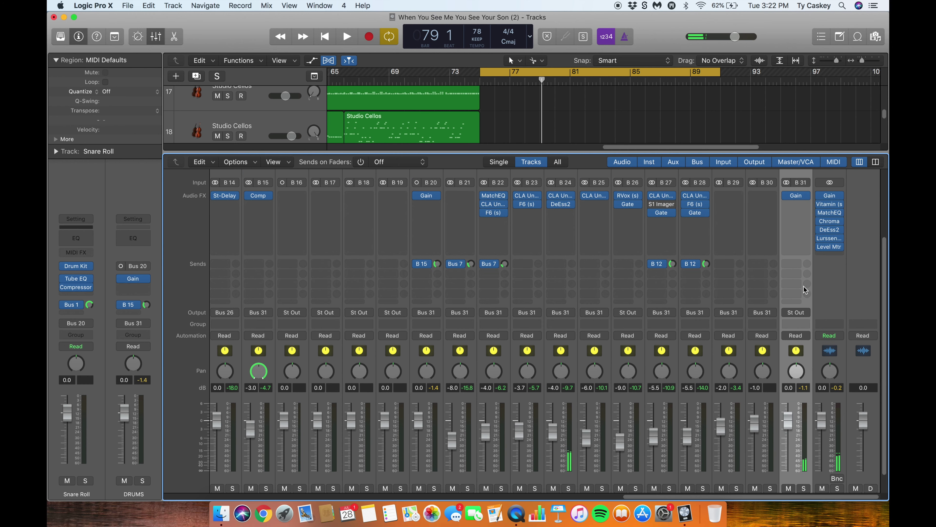
click(801, 209)
mouse_move(790, 310)
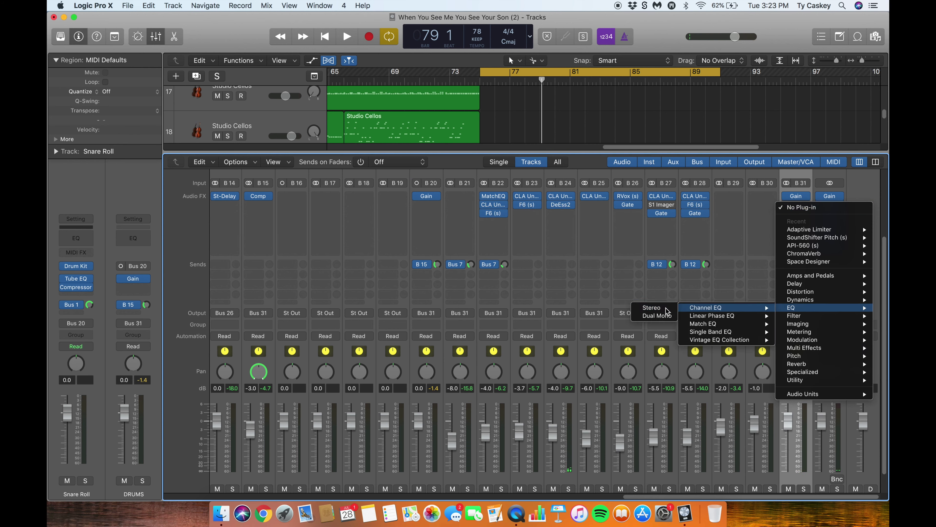
click(665, 311)
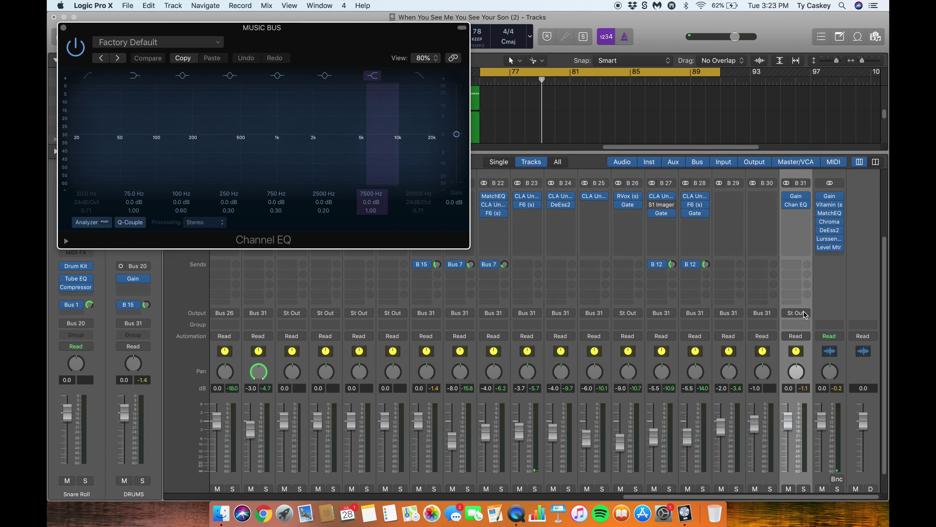
scroll(785, 372, down, 2)
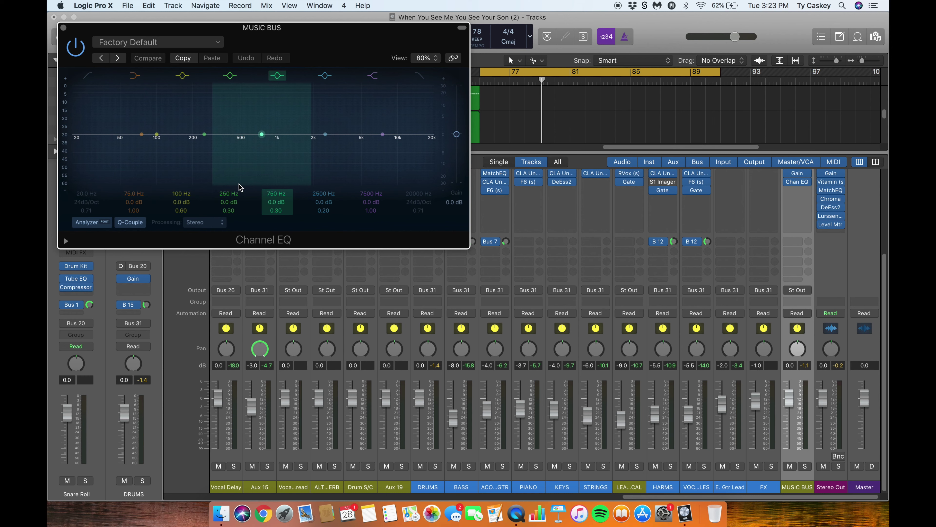
Set the MUSIC BUS Channel EQ's processing mode to Mid Only.
drag(280, 38, 302, 34)
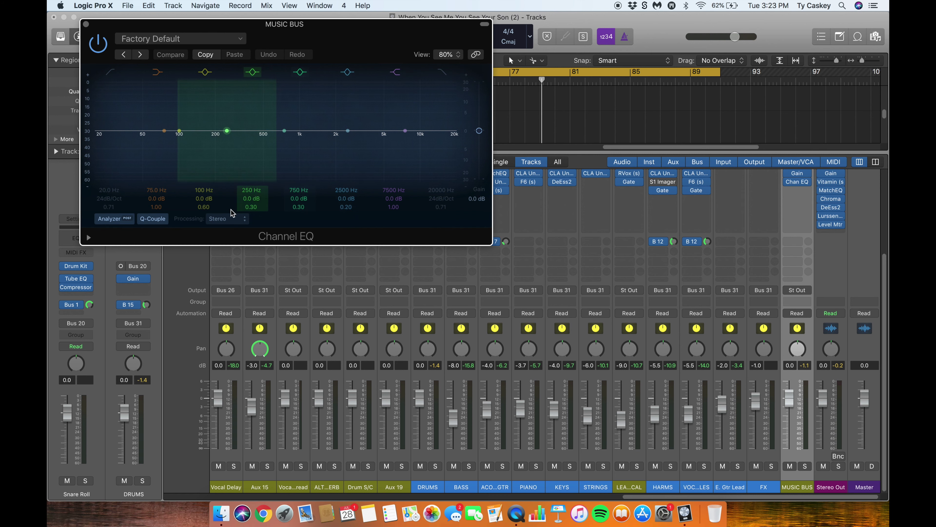
click(235, 219)
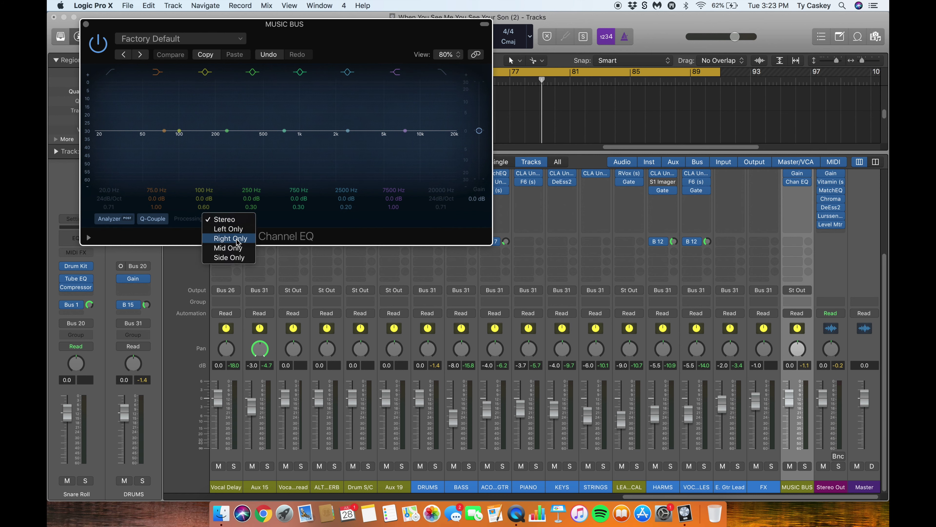
click(236, 247)
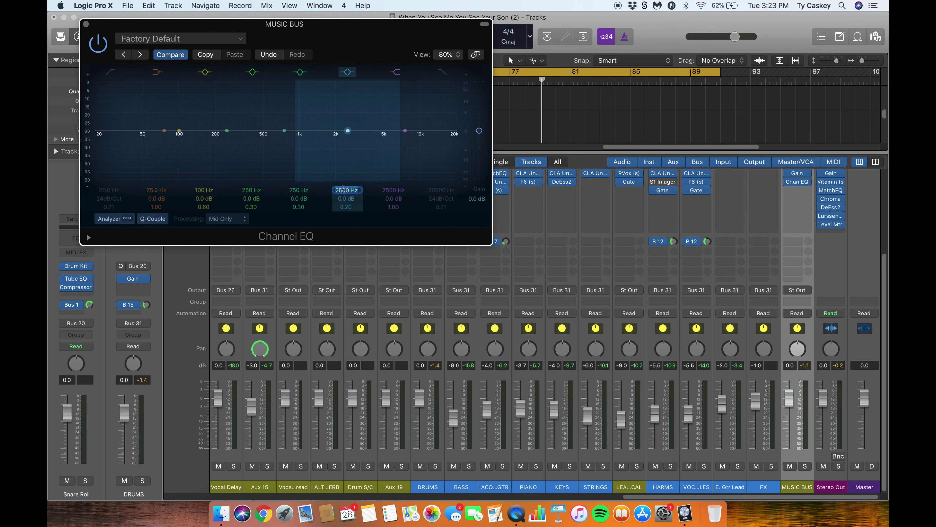
Set the Channel EQ's 2500 Hz bell band to 1500 Hz with a Q of 1.00.
key(Return)
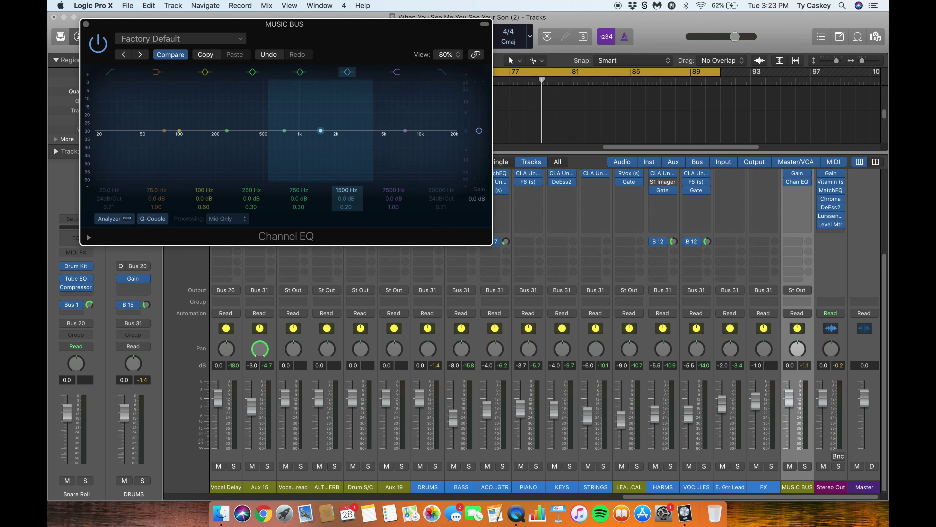
text(1)
key(Return)
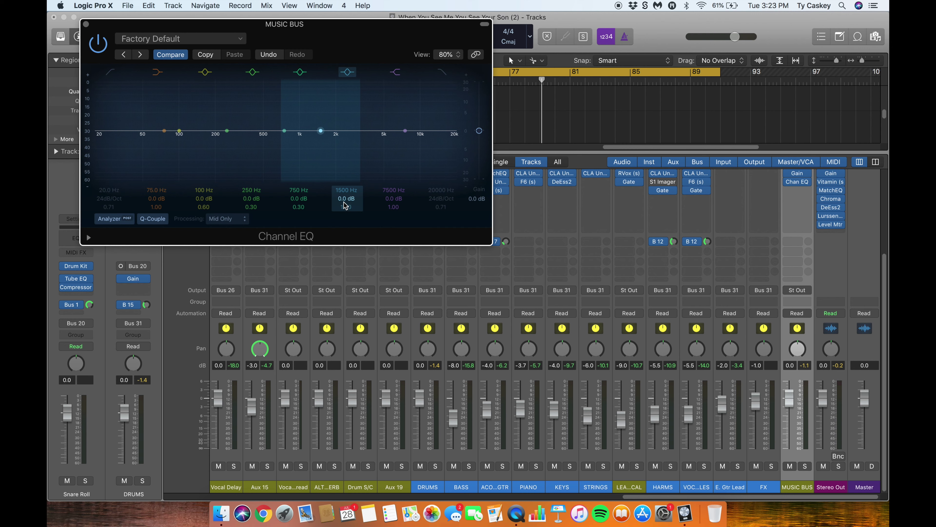
During playback, pull the 1500 Hz band down to -24.0 dB and shift it to about 1740 Hz.
key(space)
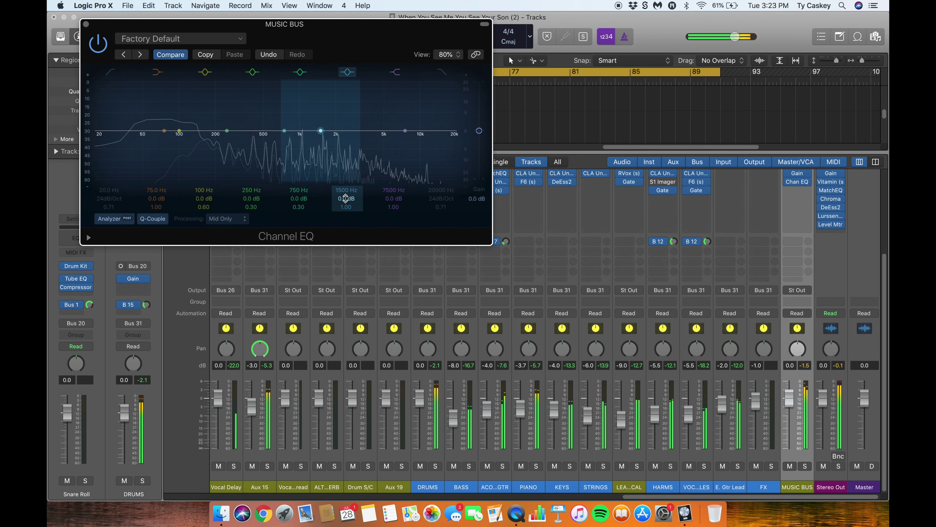
drag(321, 130, 347, 179)
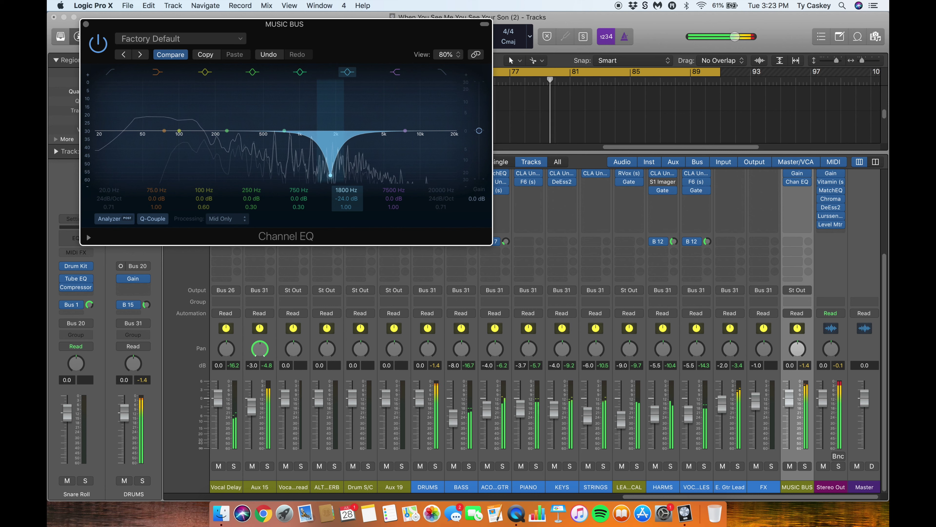
drag(347, 180, 347, 181)
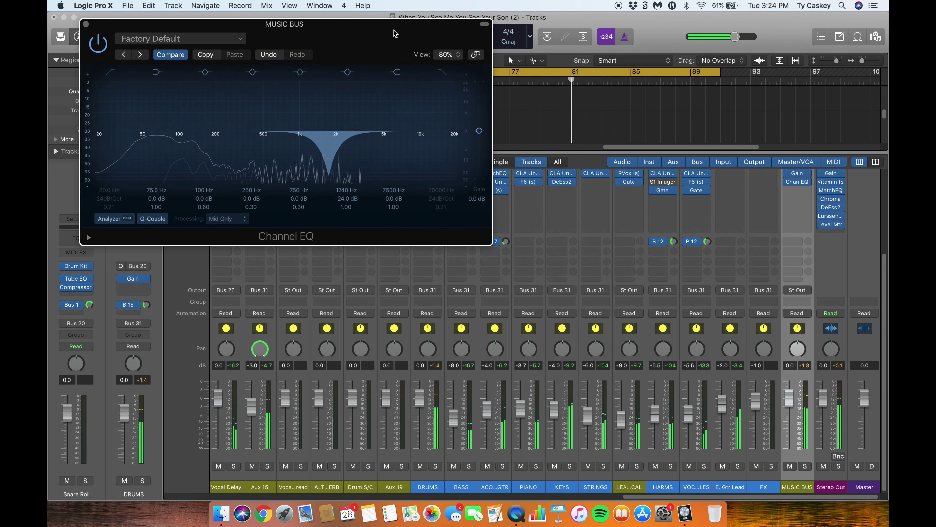
Move the EQ window clear of the transport and toggle the 1740 Hz band during playback to compare, ending with it off.
drag(395, 32, 565, 191)
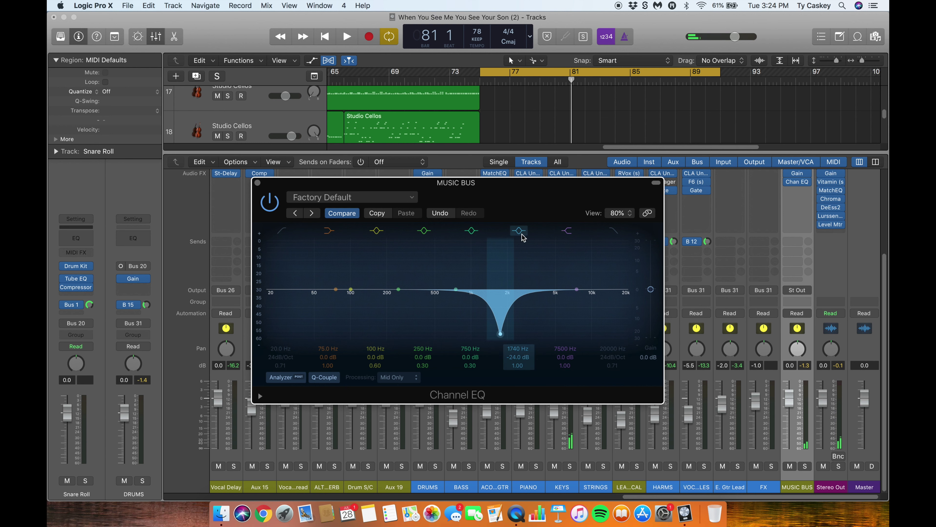
key(space)
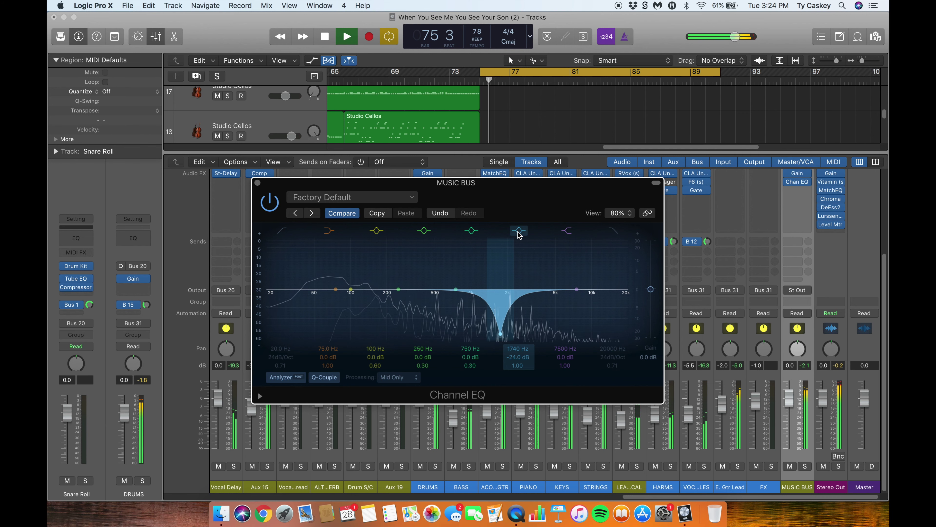
click(518, 232)
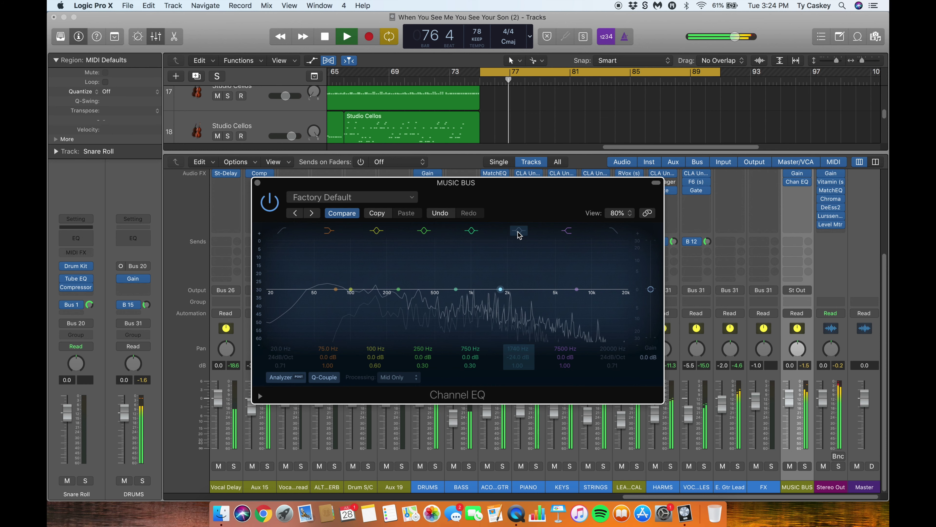
click(518, 232)
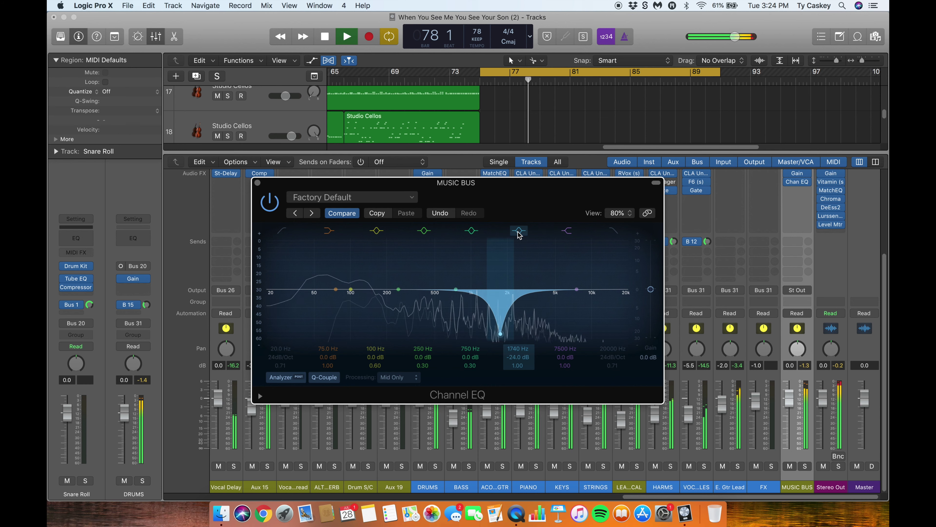
click(518, 232)
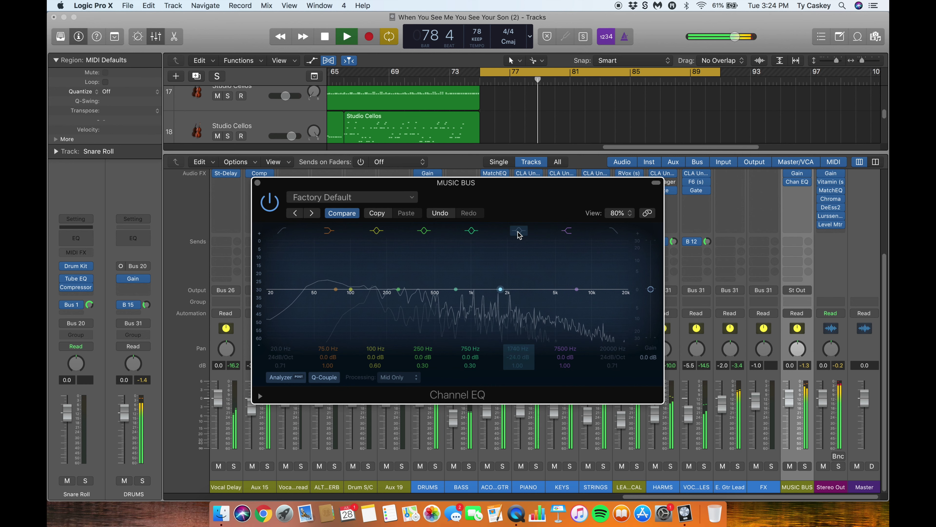
click(518, 231)
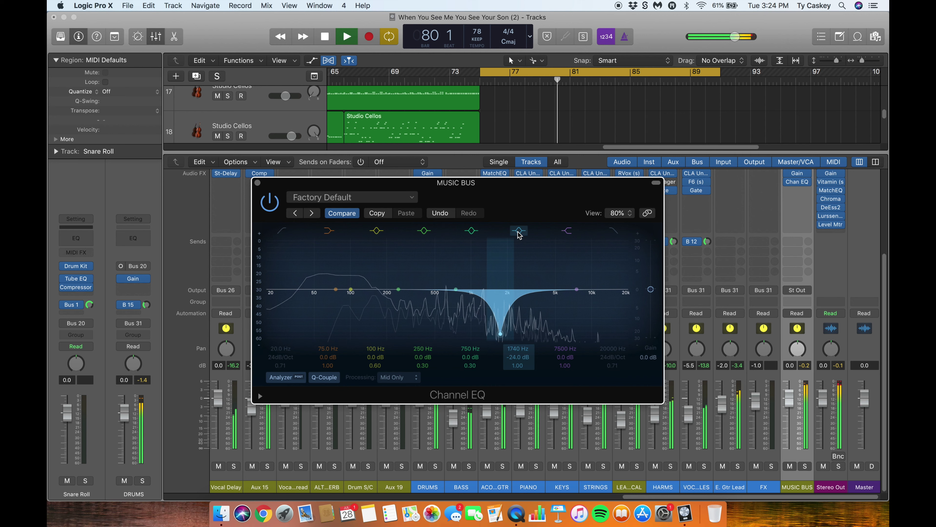
click(518, 231)
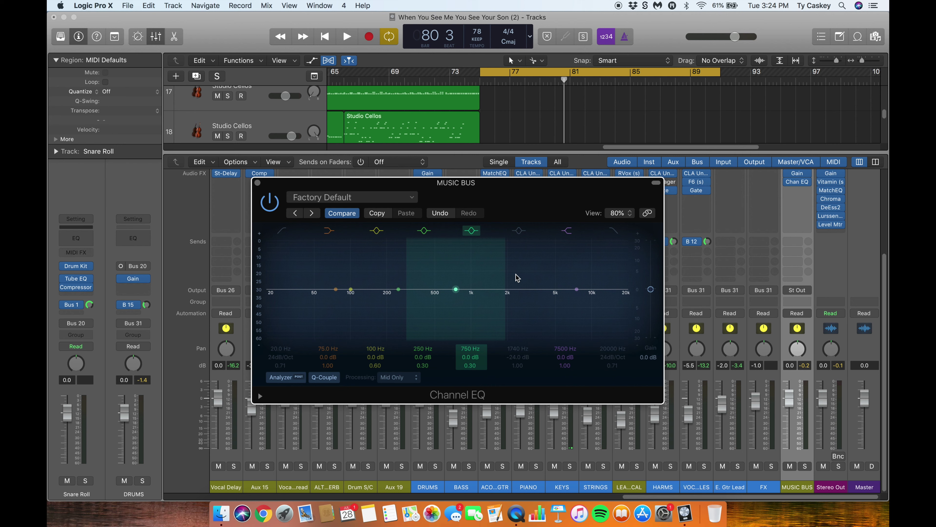
Re-enable the 1740 Hz band and ease its cut to -8.5 dB during playback, bypassing the Channel EQ on and off to compare.
click(518, 230)
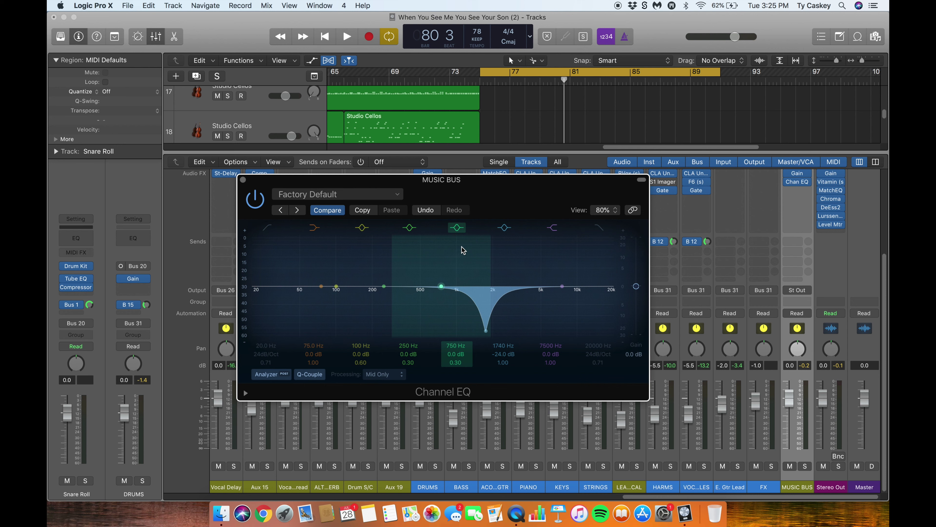
key(space)
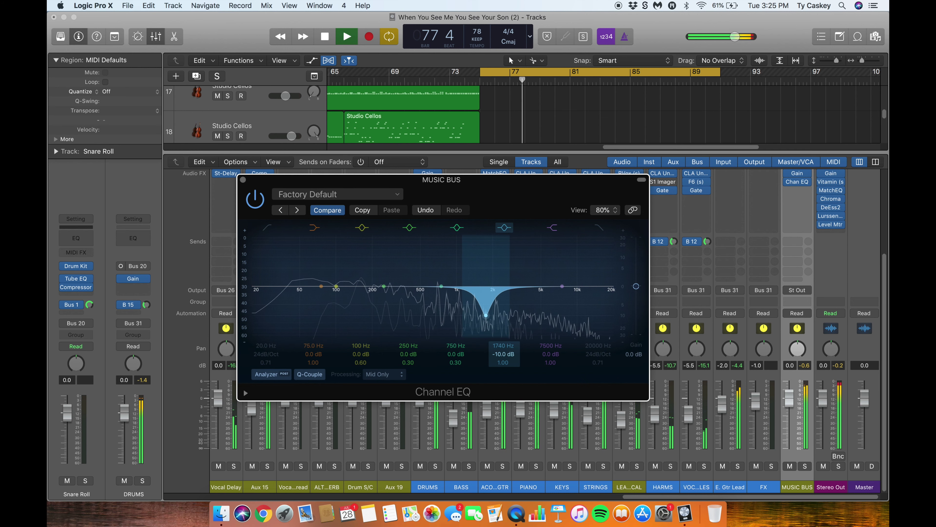
click(256, 198)
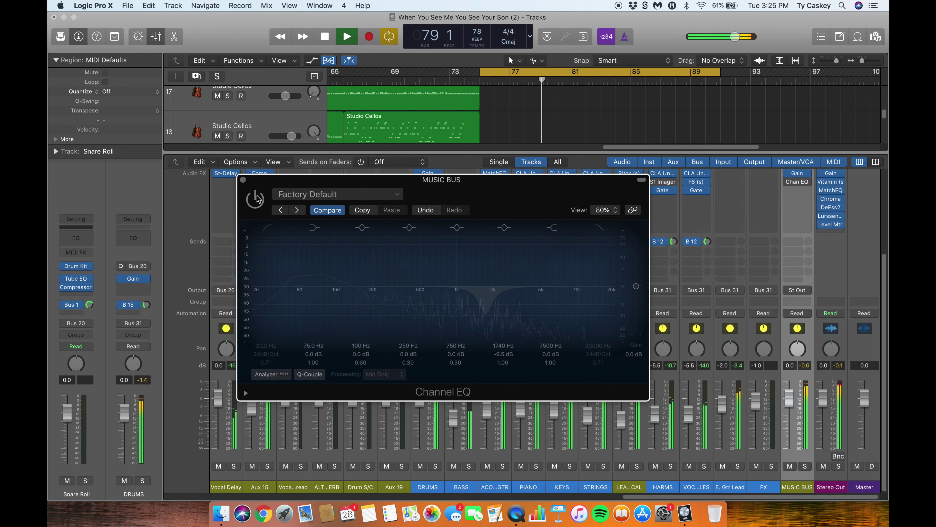
click(256, 198)
click(256, 198)
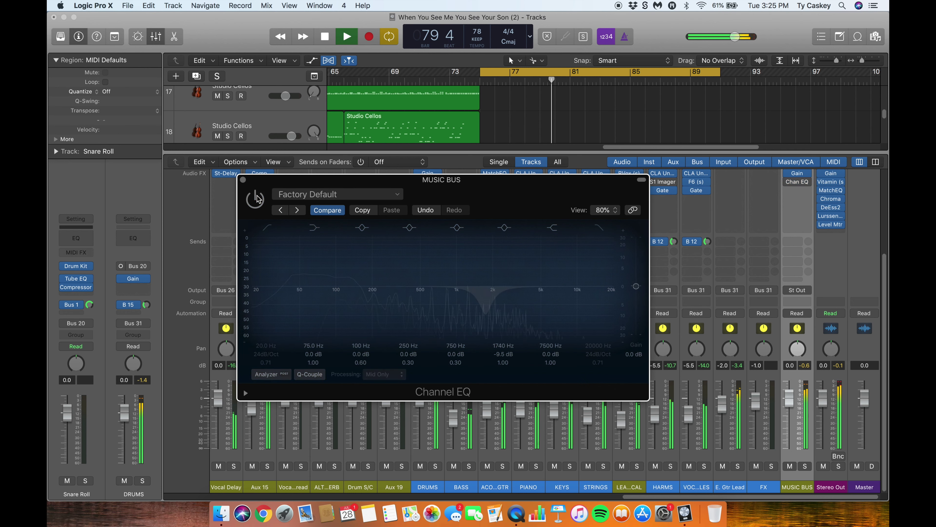
click(255, 199)
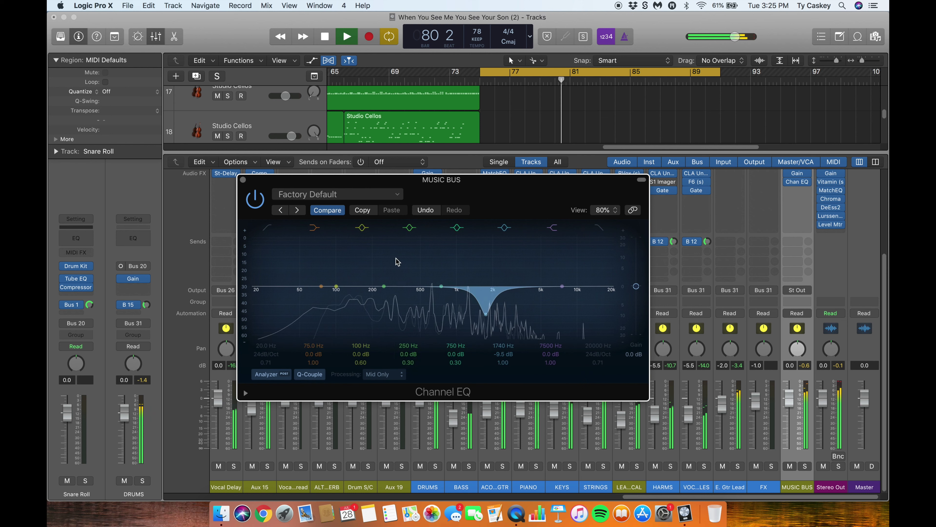
drag(503, 354, 504, 349)
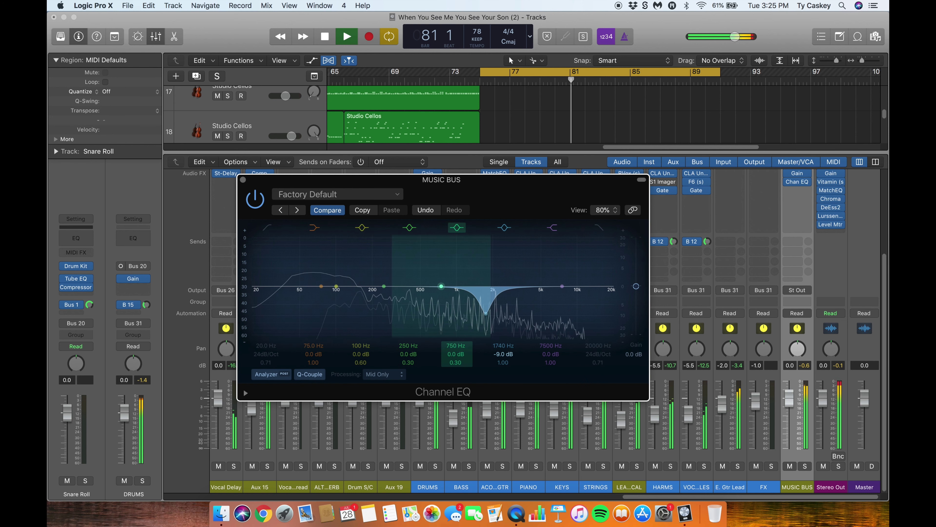
Compare the mix with the Channel EQ bypassed and active, then stop playback with the EQ switched on.
click(263, 207)
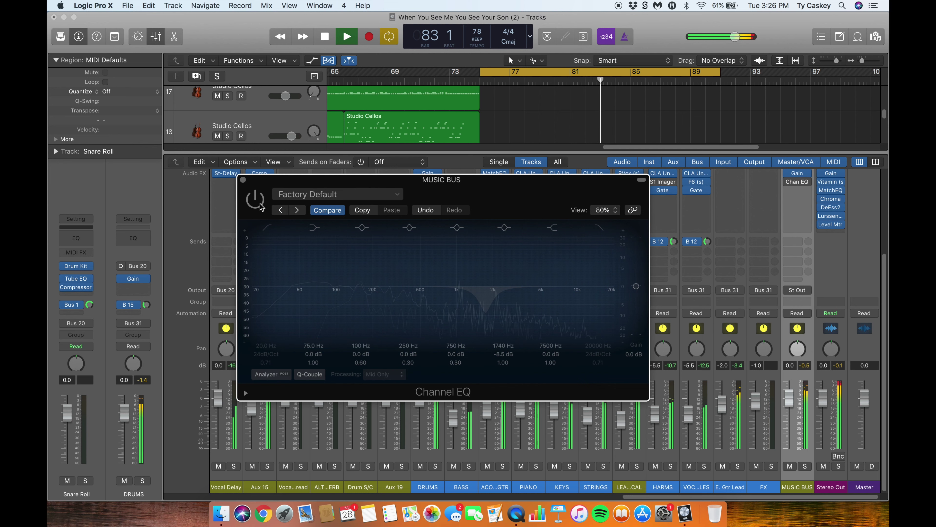
click(261, 207)
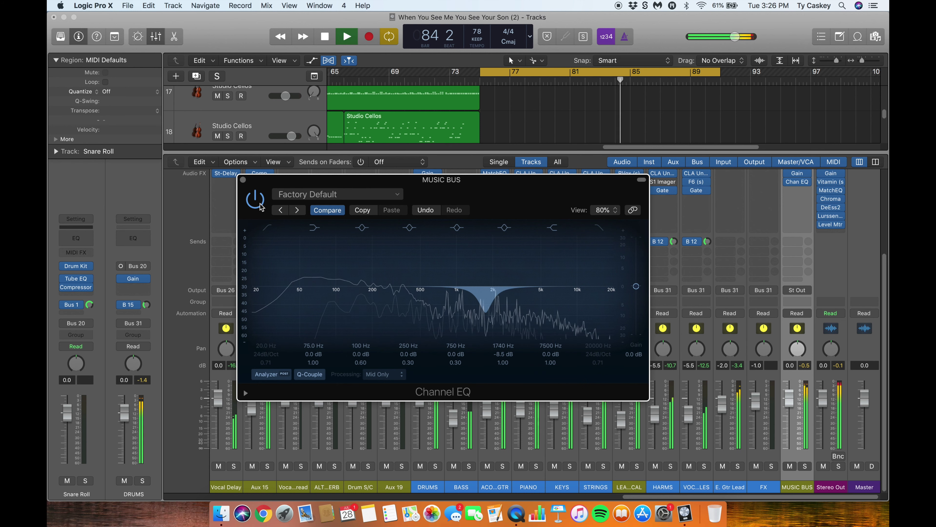
click(260, 205)
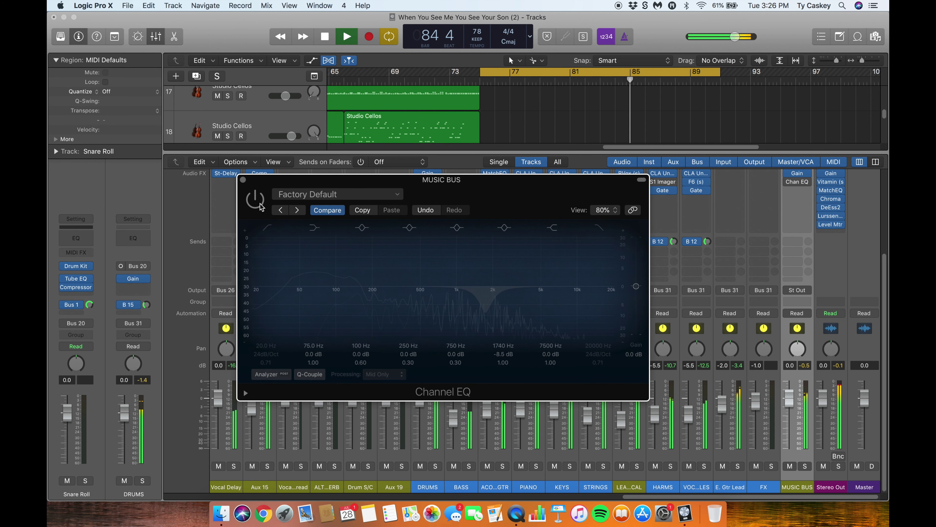
click(261, 205)
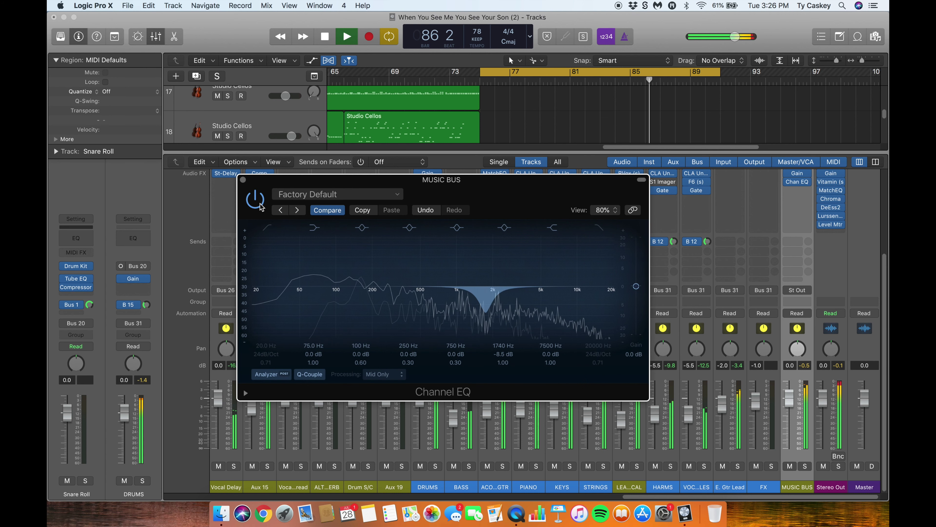
key(space)
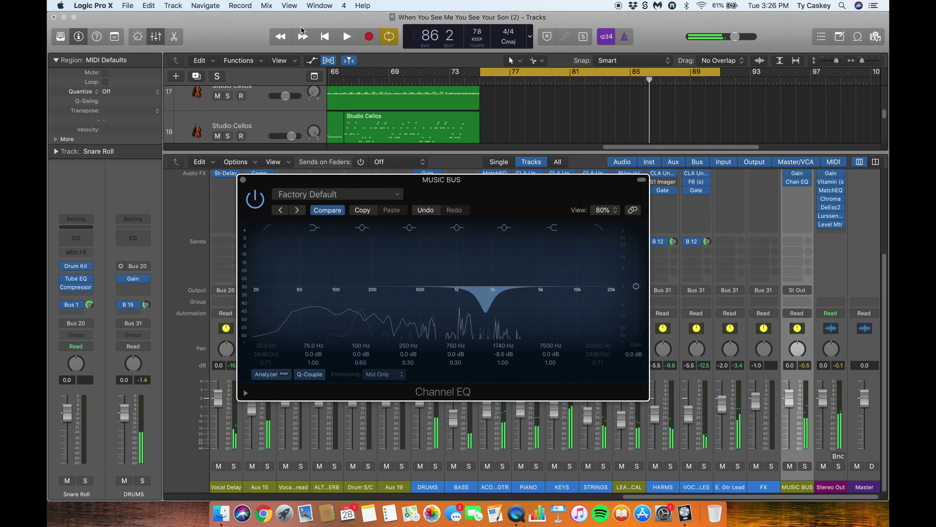
Close the Channel EQ window and remove the Channel EQ from the MUSIC BUS.
drag(459, 185, 382, 195)
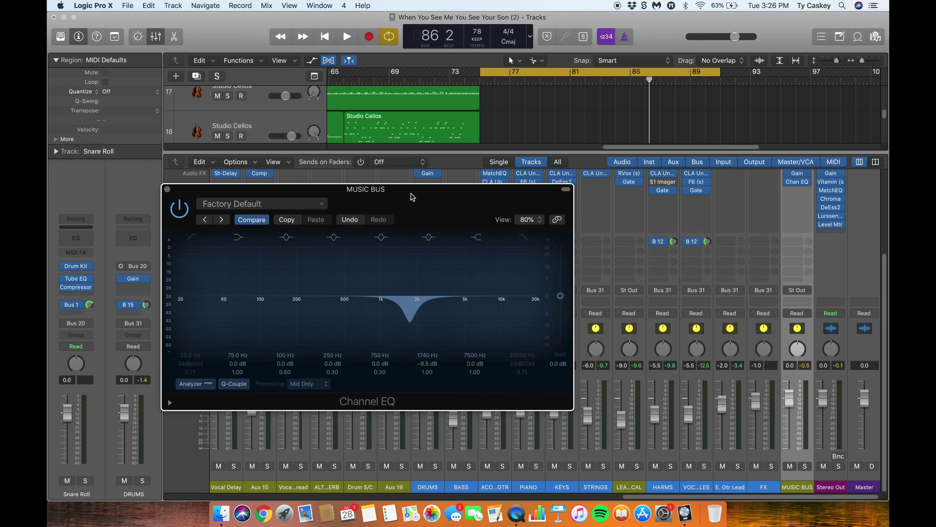
click(167, 189)
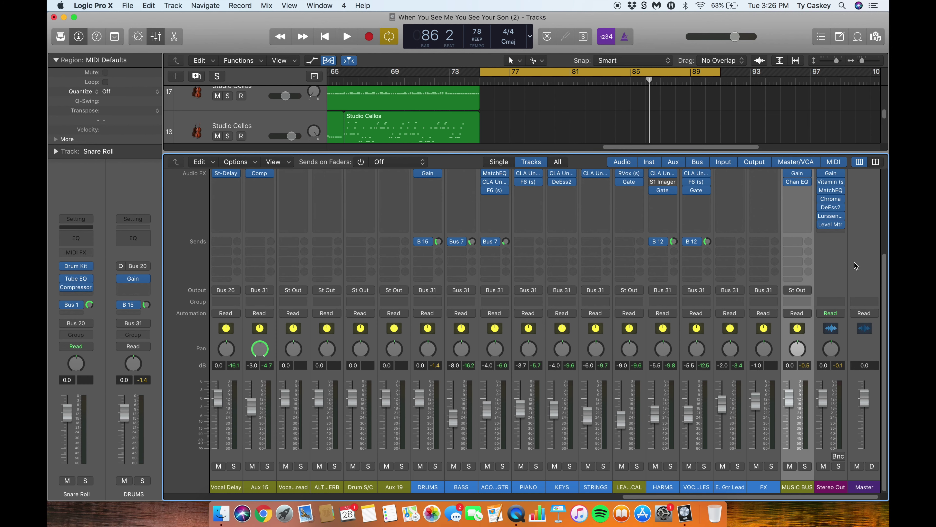
mouse_move(792, 186)
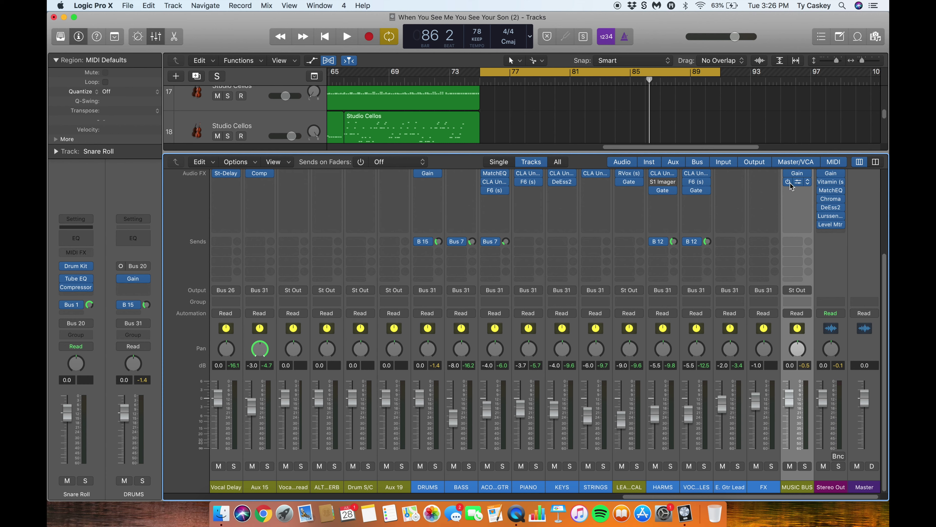
click(806, 183)
click(756, 205)
Insert the stereo F6 plug-in on the MUSIC BUS below the Gain and reposition its window.
click(795, 186)
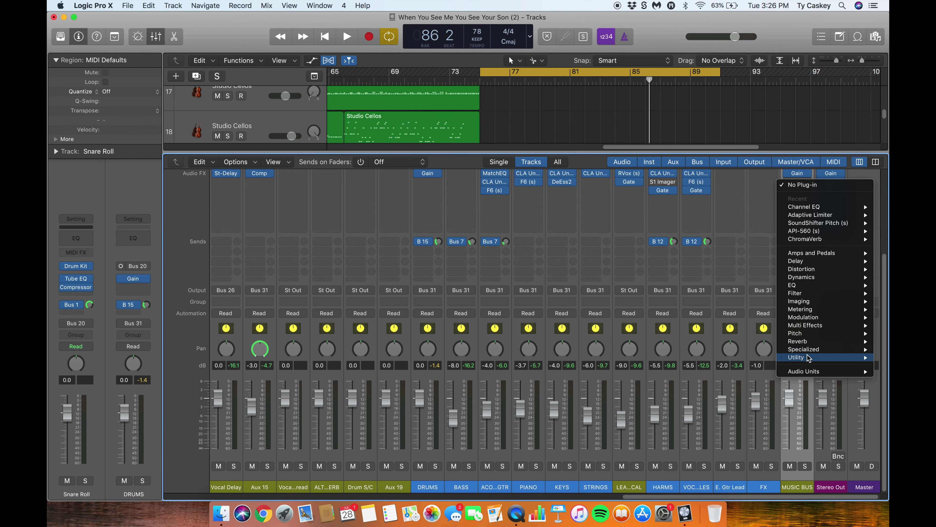
mouse_move(807, 372)
mouse_move(682, 428)
mouse_move(590, 242)
click(529, 243)
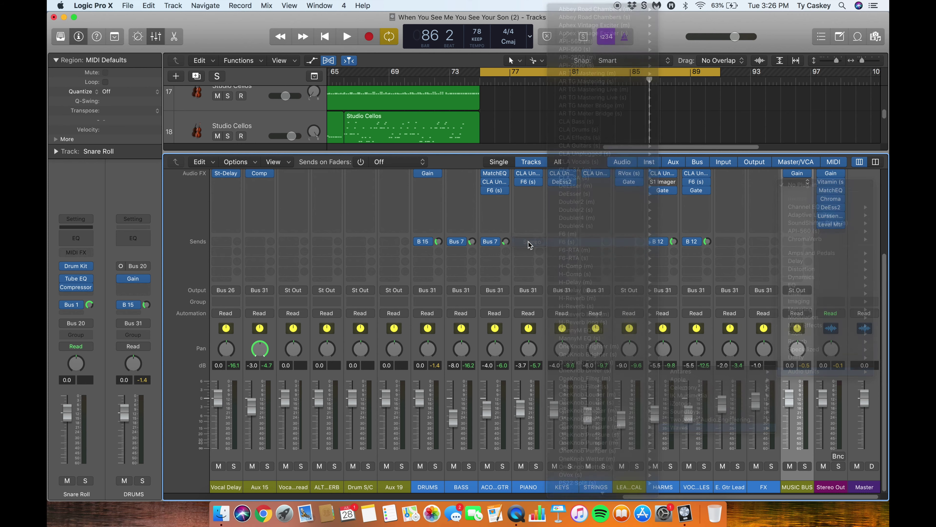
drag(415, 56, 460, 60)
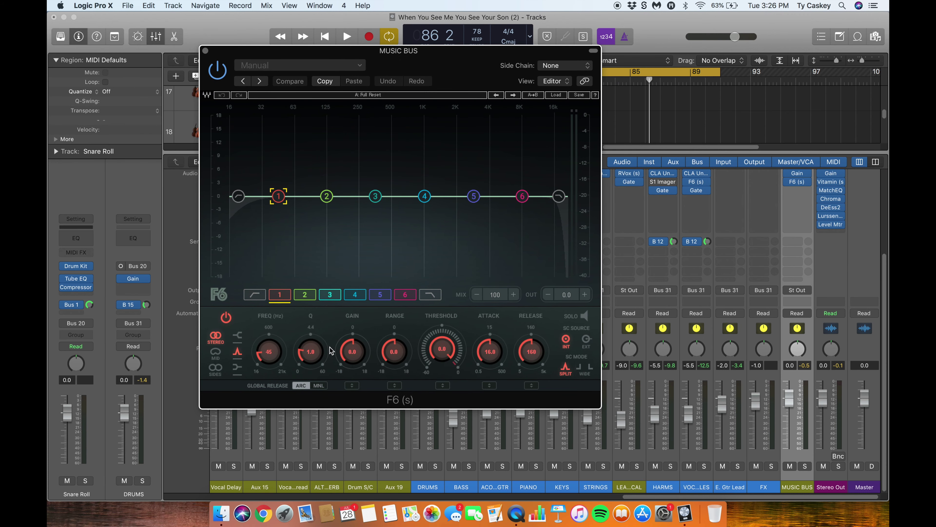
Set the F6's band 4 to 1740 Hz and make it process only the mid signal.
click(347, 297)
click(269, 351)
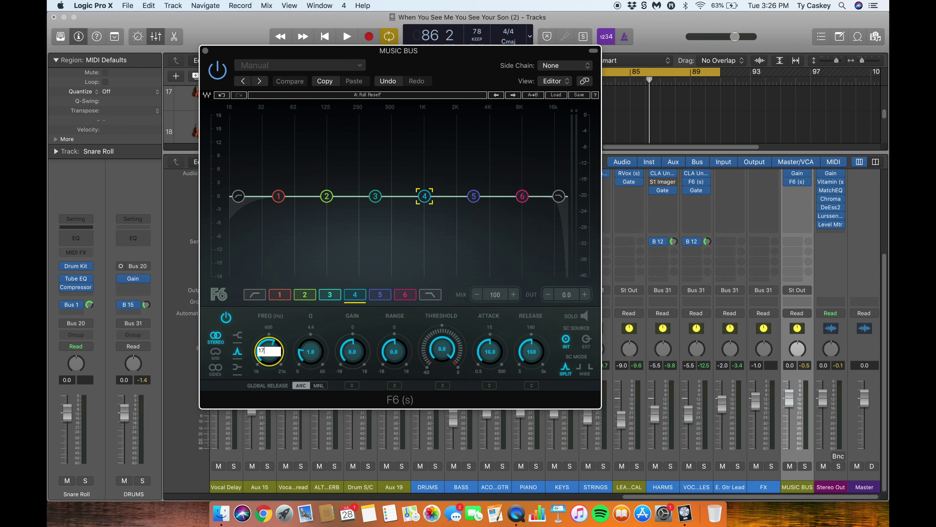
key(Return)
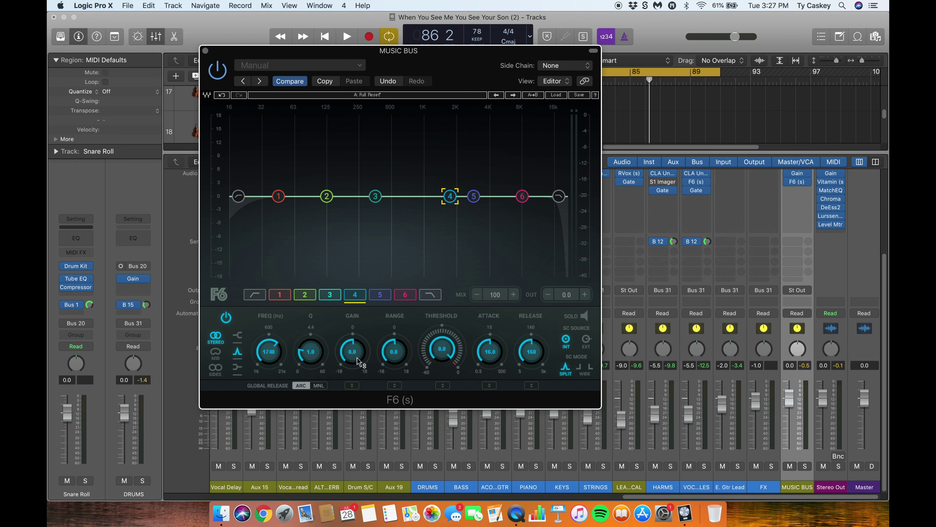
click(215, 354)
Set the F6's side chain input to Bus 26, the bus fed by the vocals.
drag(495, 56, 450, 56)
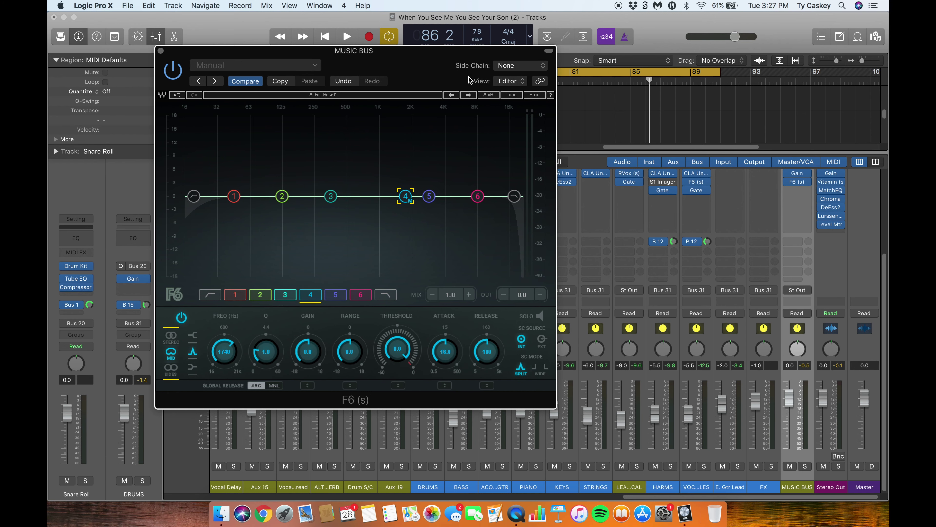
click(525, 70)
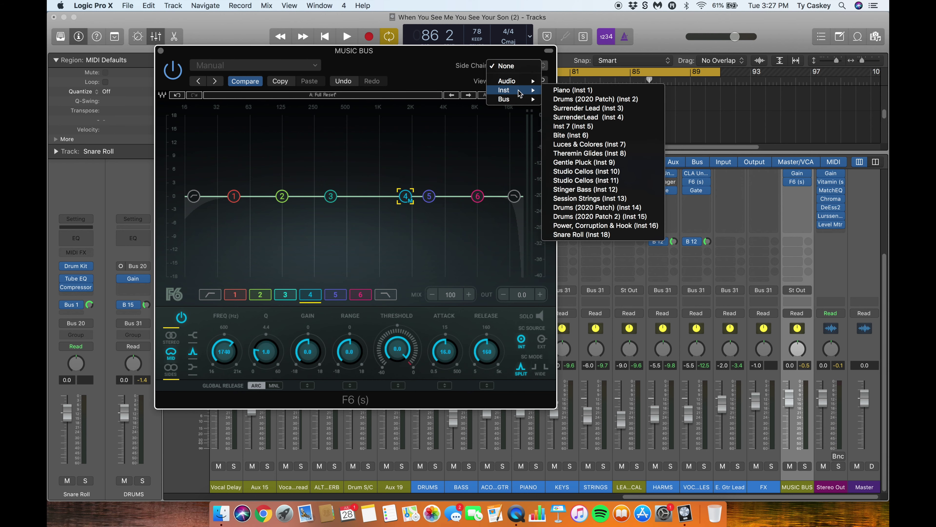
mouse_move(522, 100)
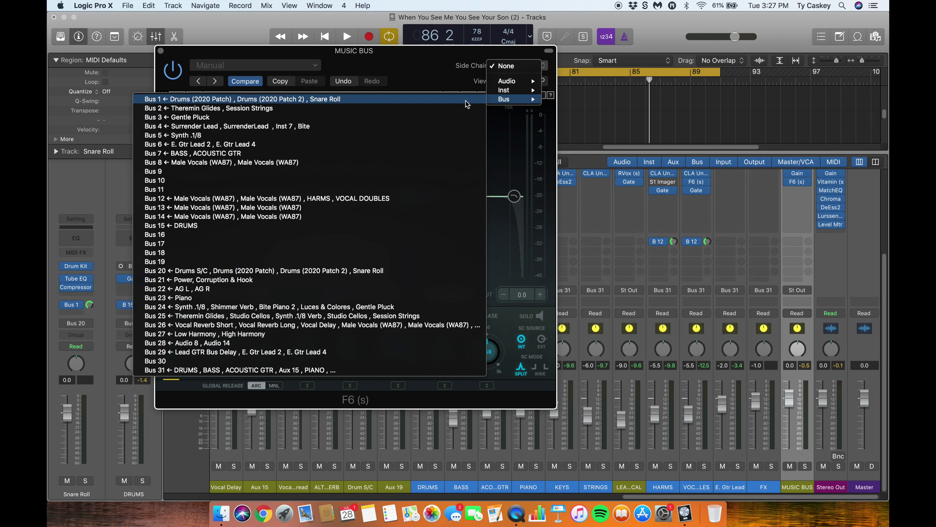
click(182, 325)
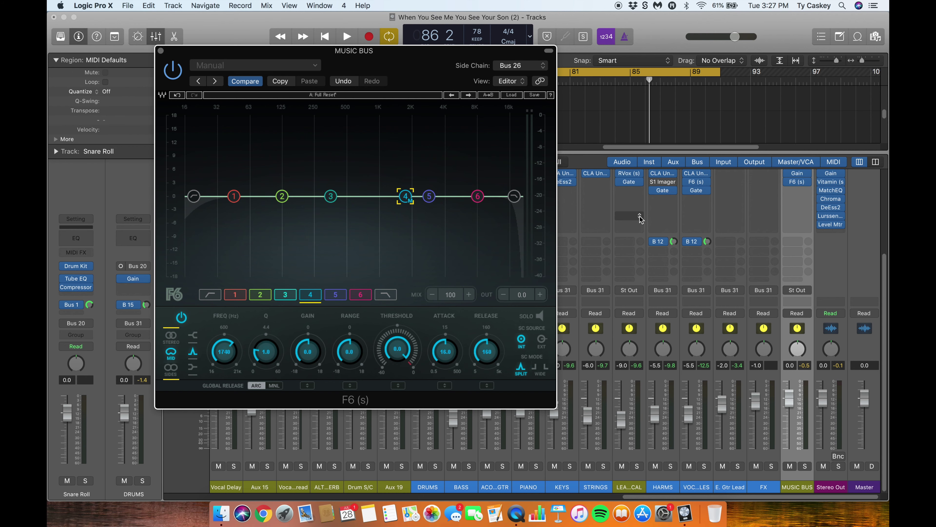
Reposition the F6 window and set band 4's range to -10.
drag(425, 52, 458, 50)
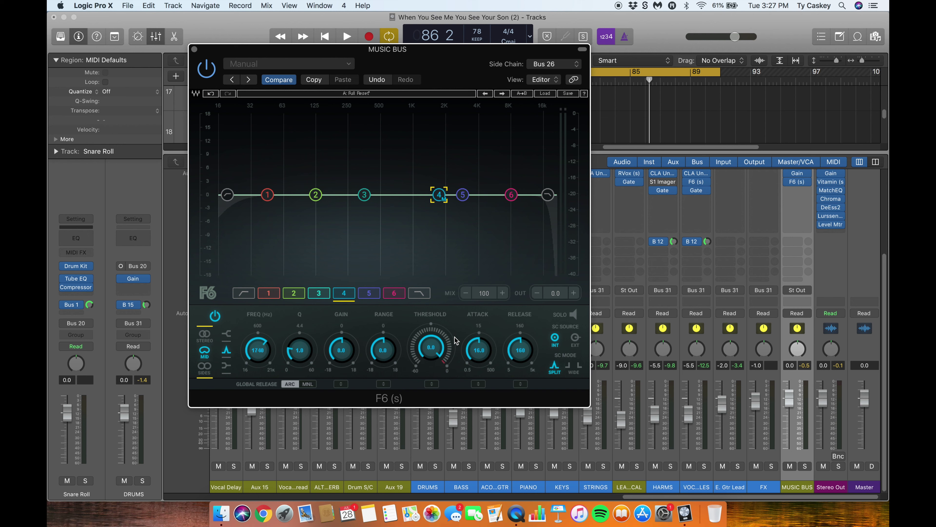
click(383, 348)
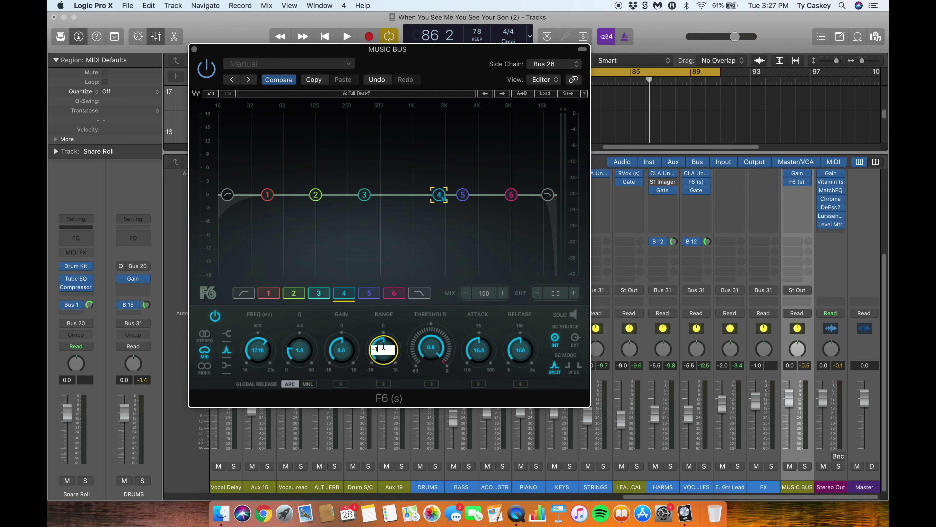
text(-10)
key(Return)
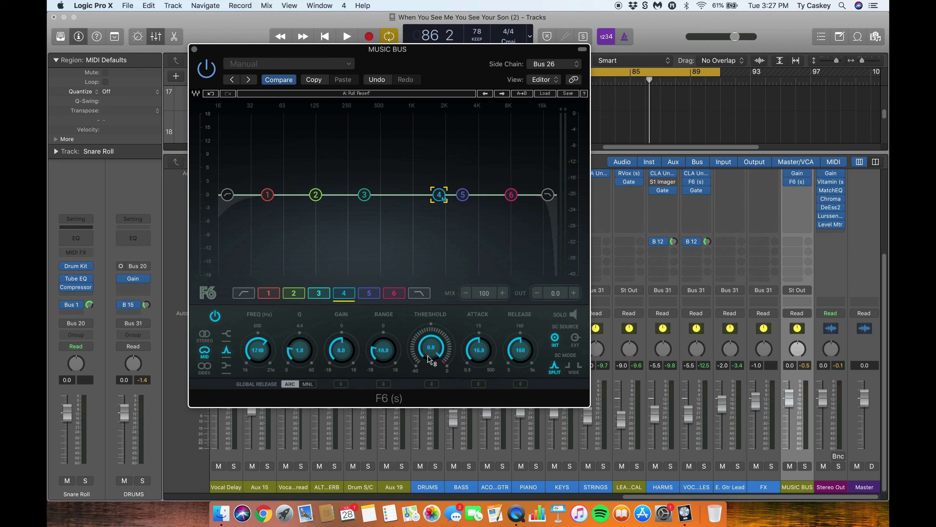
During playback, bring band 4's threshold to -37.5, compare using the F6's bypass, and stop playback with the plug-in active.
key(space)
drag(430, 347, 431, 376)
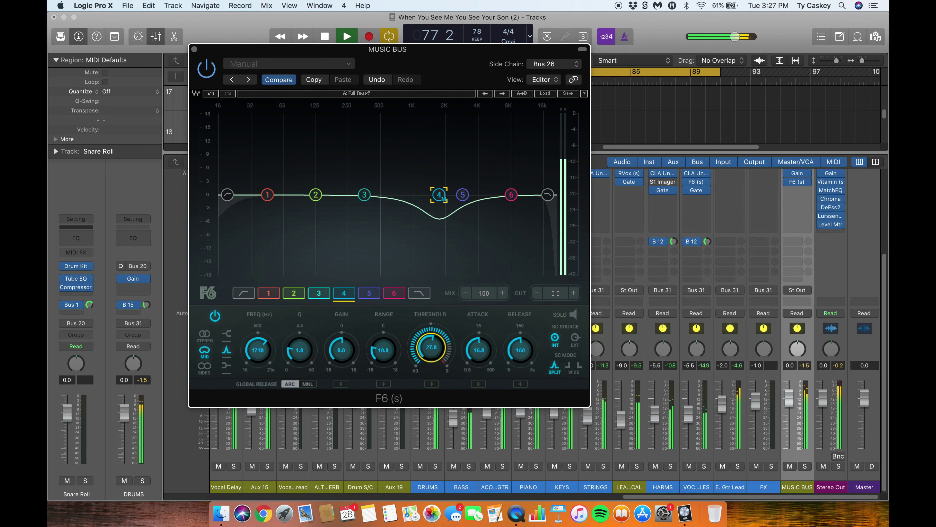
drag(431, 376, 431, 377)
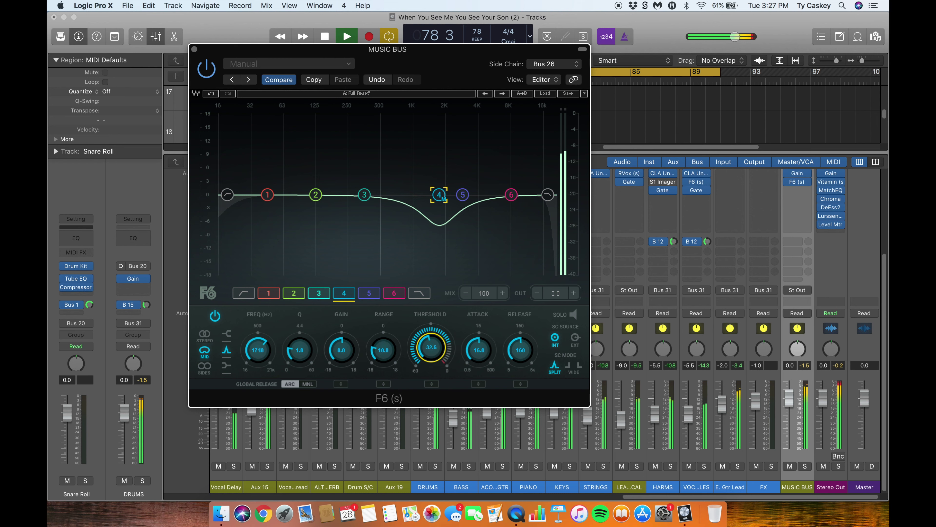
drag(431, 377, 431, 378)
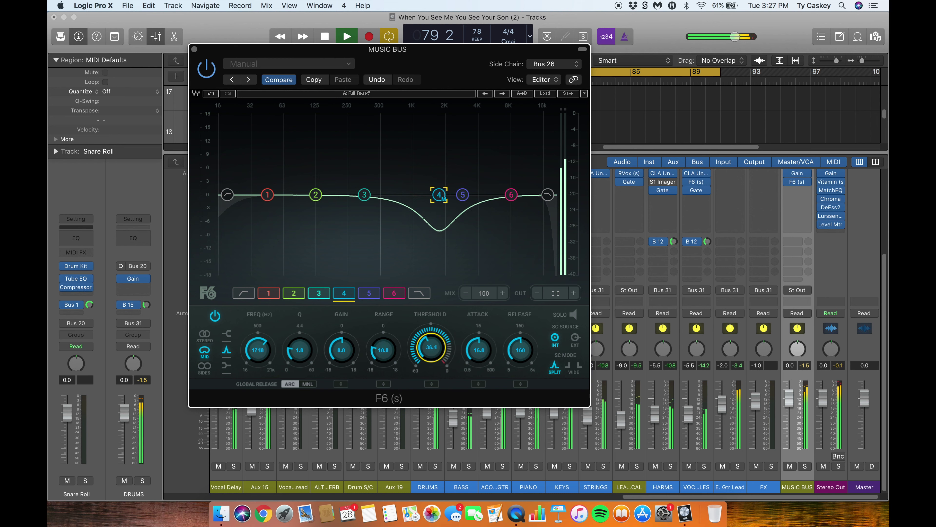
drag(431, 378, 430, 375)
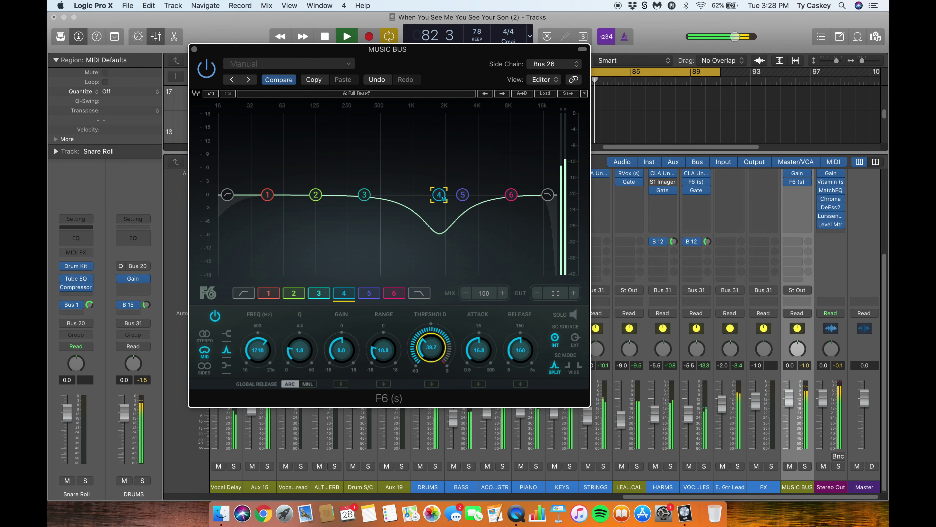
drag(429, 341, 429, 342)
click(209, 69)
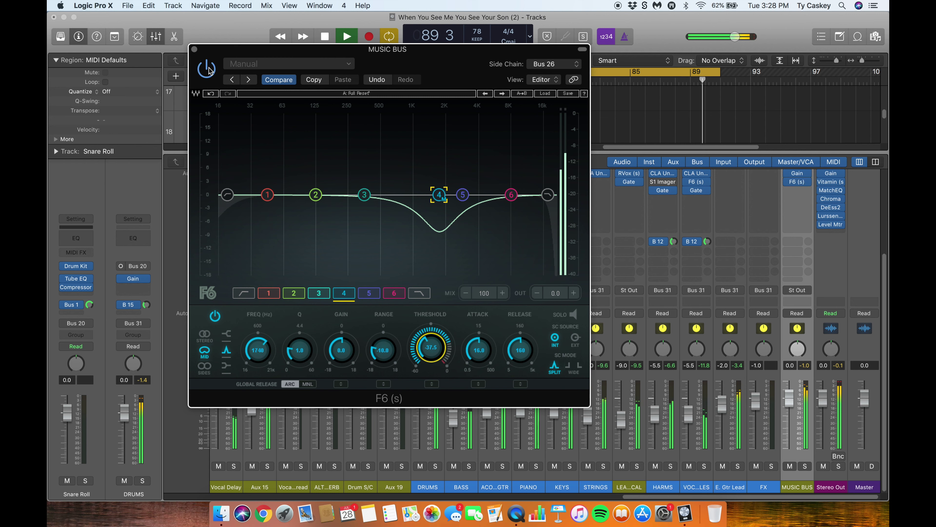
key(space)
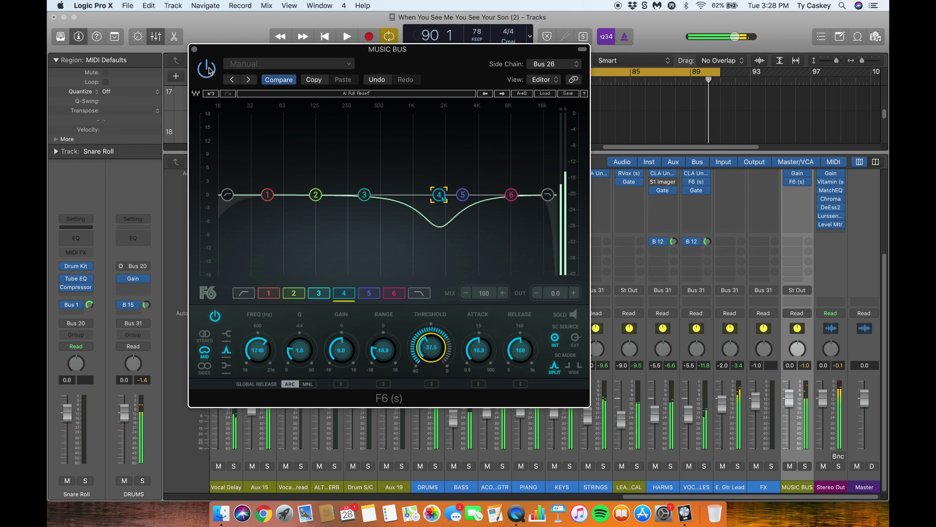
Close the F6 window, reopen it from the MUSIC BUS to review its settings, and close it again.
drag(409, 49, 420, 51)
click(183, 51)
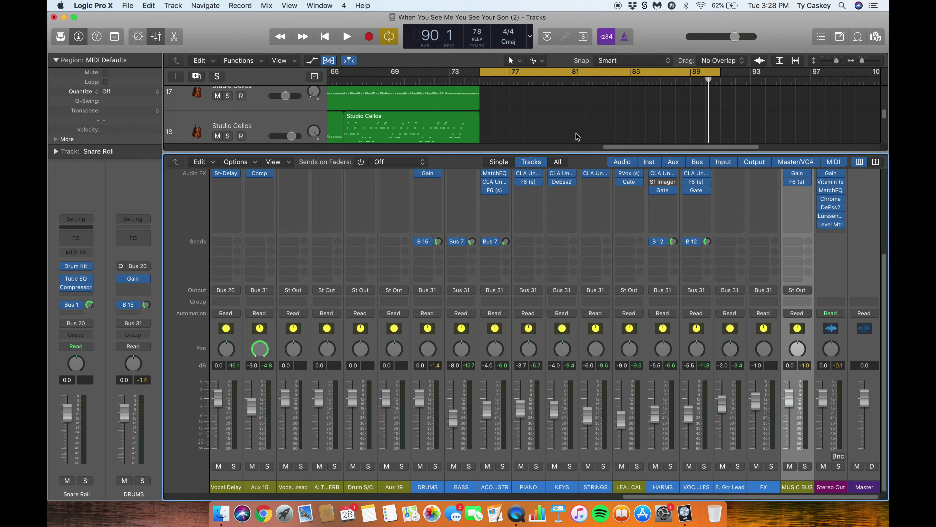
click(798, 185)
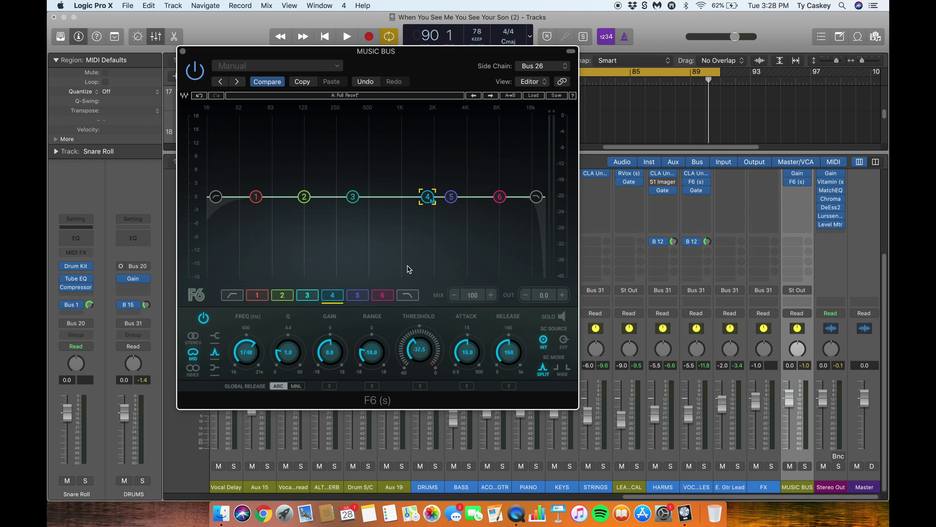
click(183, 51)
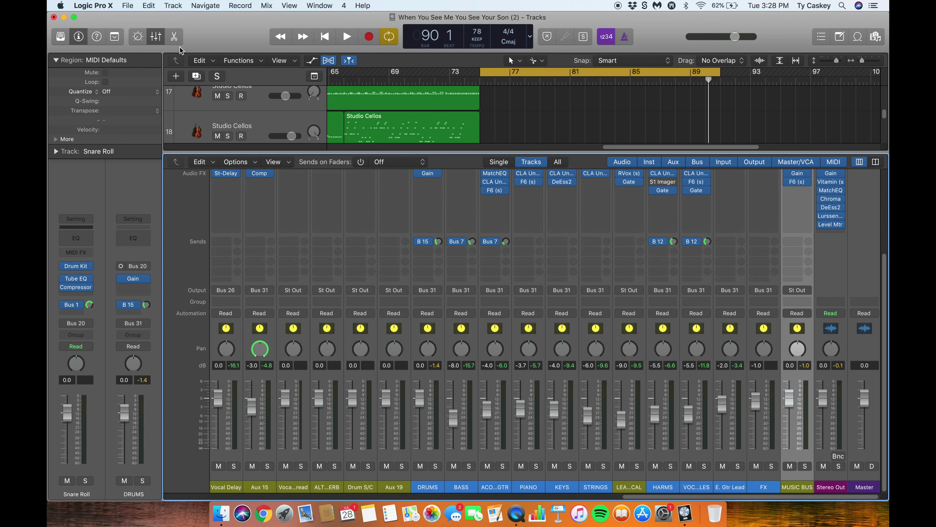